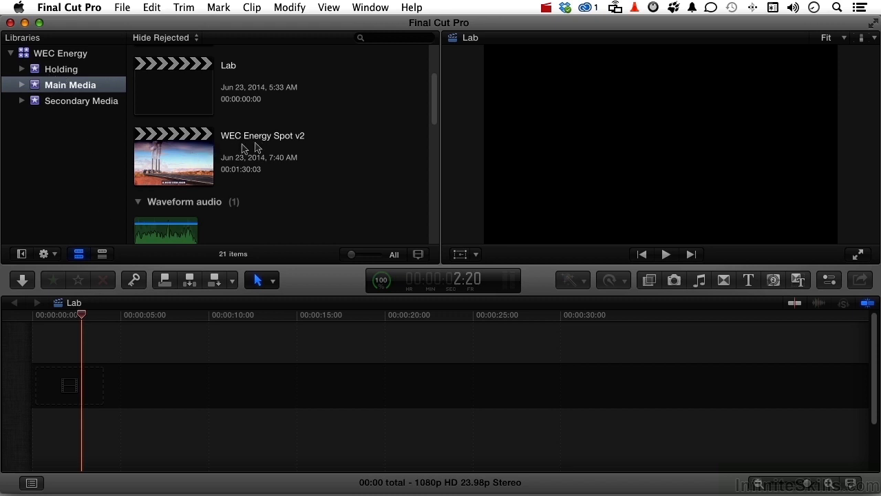
Duplicate the WEC Energy Spot v2 project and rename the copy 'WEC Energy Spot v3'
{"action": "right_click", "coordinate": [190, 164]}
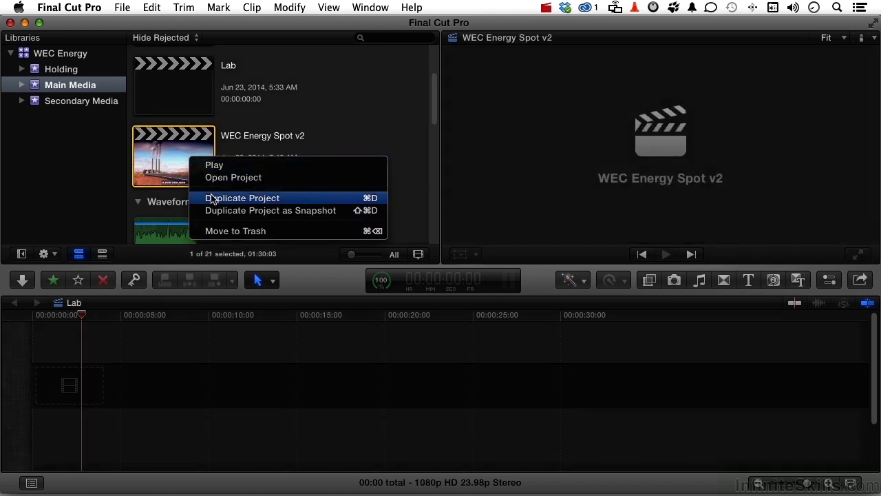
{"action": "left_click", "coordinate": [212, 198]}
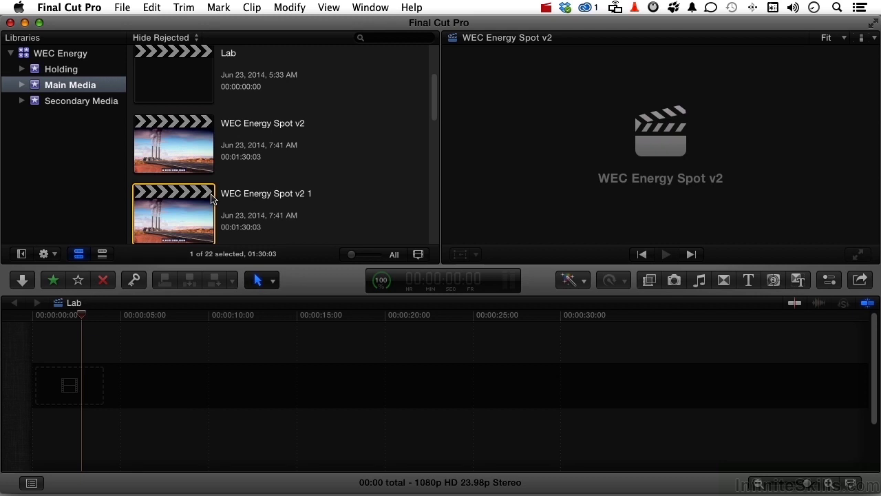
{"action": "left_click", "coordinate": [280, 195]}
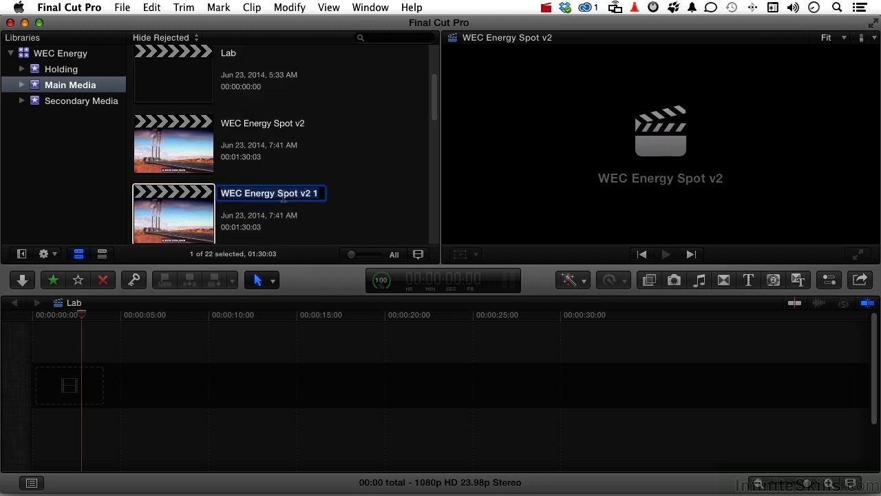
{"action": "left_click", "coordinate": [286, 192]}
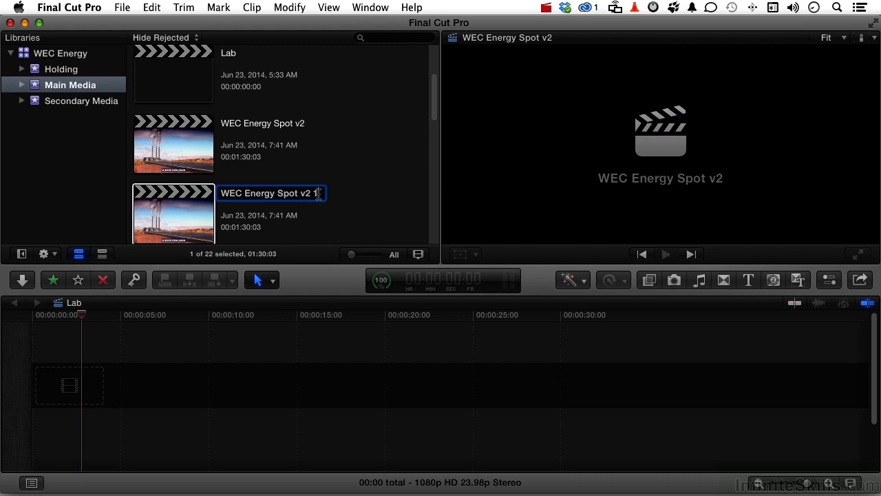
{"action": "key", "text": "super+a"}
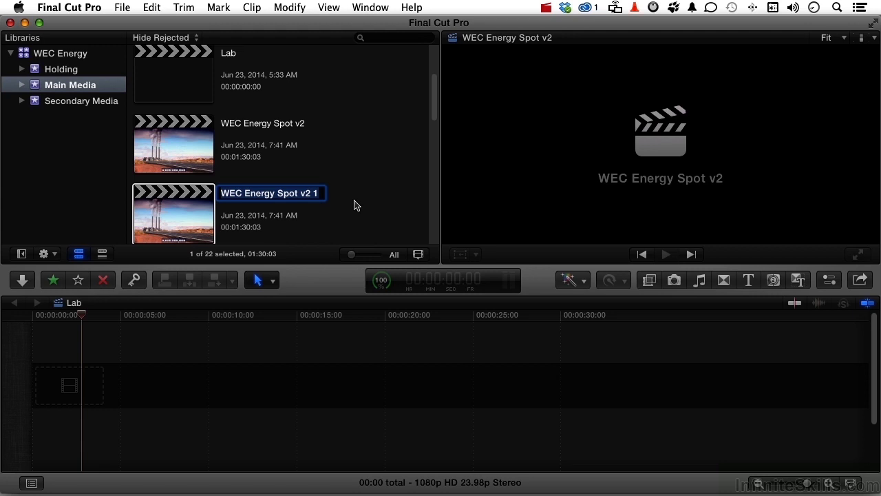
{"action": "key", "text": "Right"}
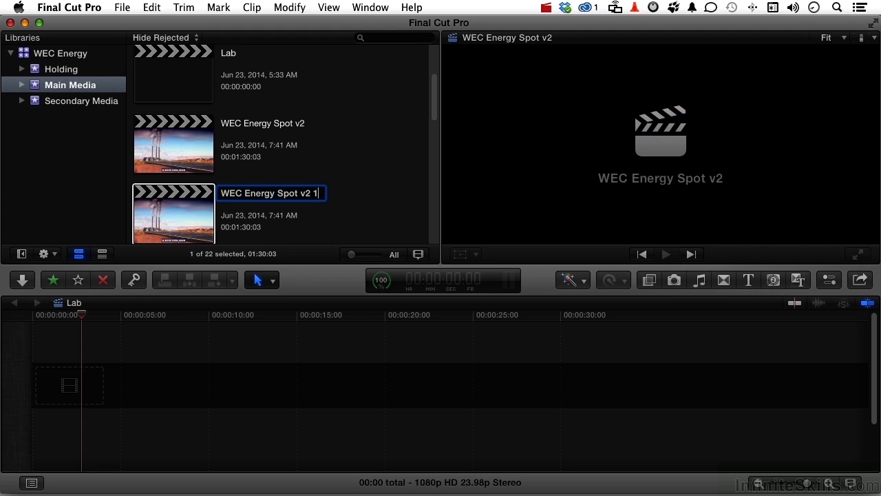
{"action": "key", "text": "BackSpace"}
{"action": "key", "text": "BackSpace"}
{"action": "key", "text": "BackSpace"}
{"action": "type", "text": "3"}
Open WEC Energy Spot v3 and put the playhead on the 'In 2050' population title
{"action": "double_click", "coordinate": [161, 204]}
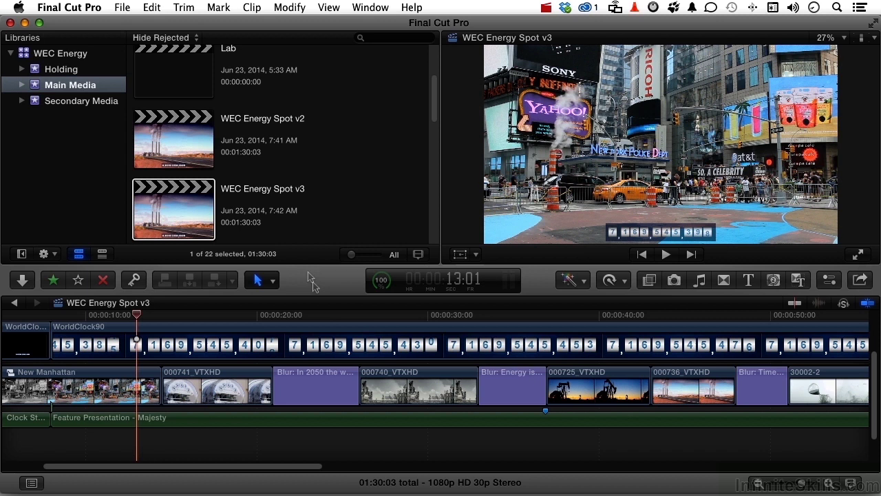
{"action": "left_click", "coordinate": [314, 318]}
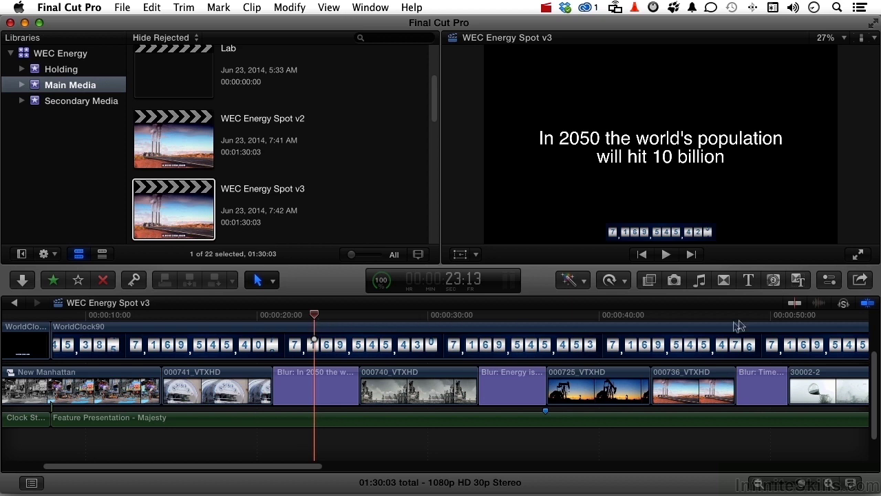
Filter the Generators browser to Solids and look over Custom, Pastel, Vivid and Whites
{"action": "left_click", "coordinate": [773, 280]}
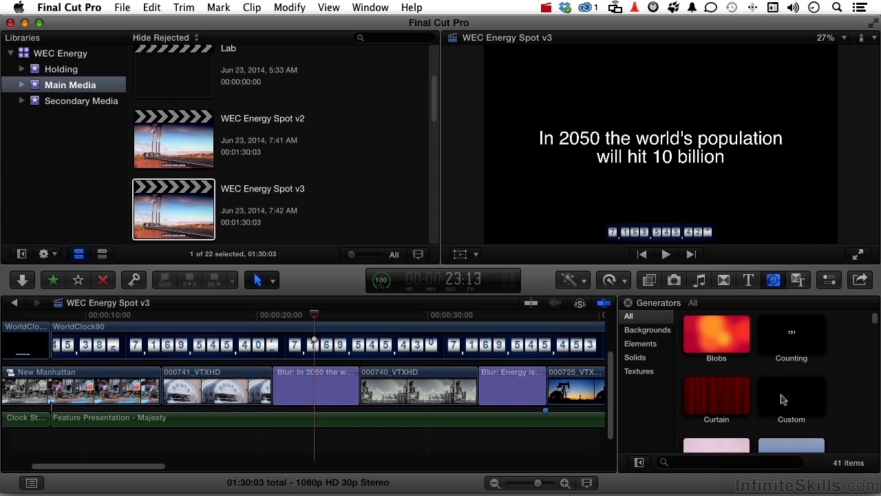
{"action": "scroll", "coordinate": [782, 385], "scroll_direction": "down", "scroll_amount": 3}
{"action": "scroll", "coordinate": [782, 396], "scroll_direction": "up", "scroll_amount": 3}
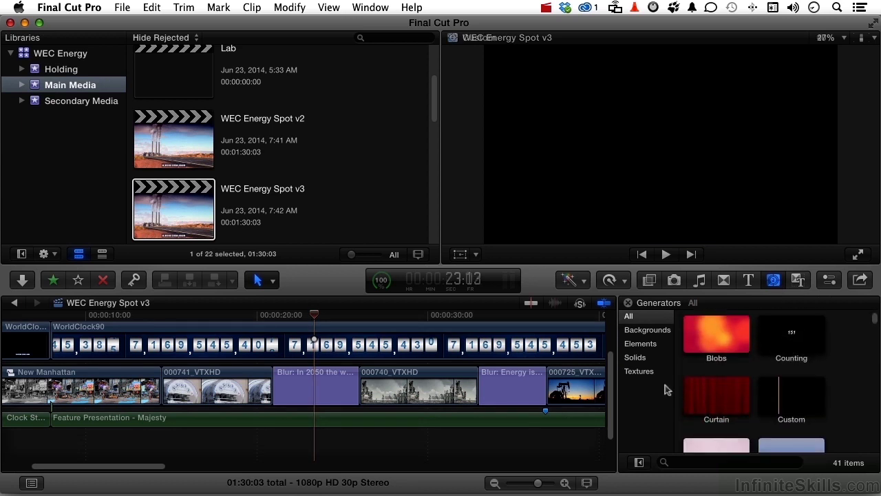
{"action": "left_click", "coordinate": [637, 358]}
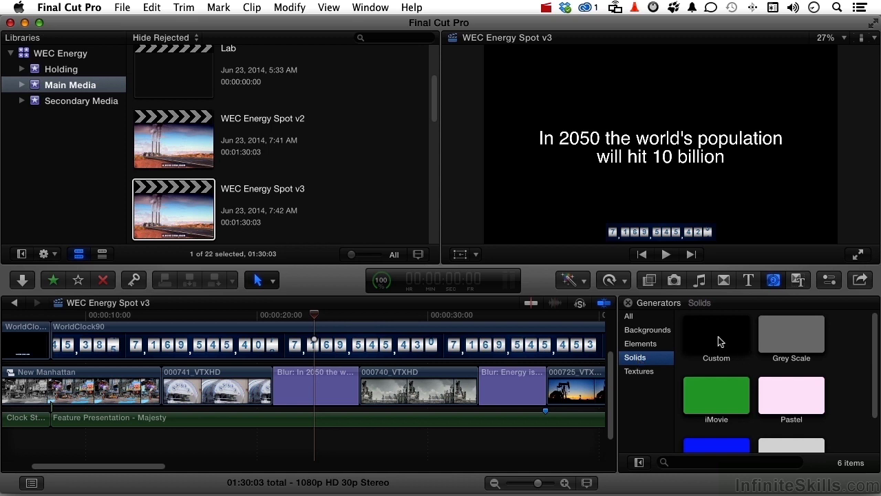
{"action": "scroll", "coordinate": [719, 342], "scroll_direction": "down", "scroll_amount": 2}
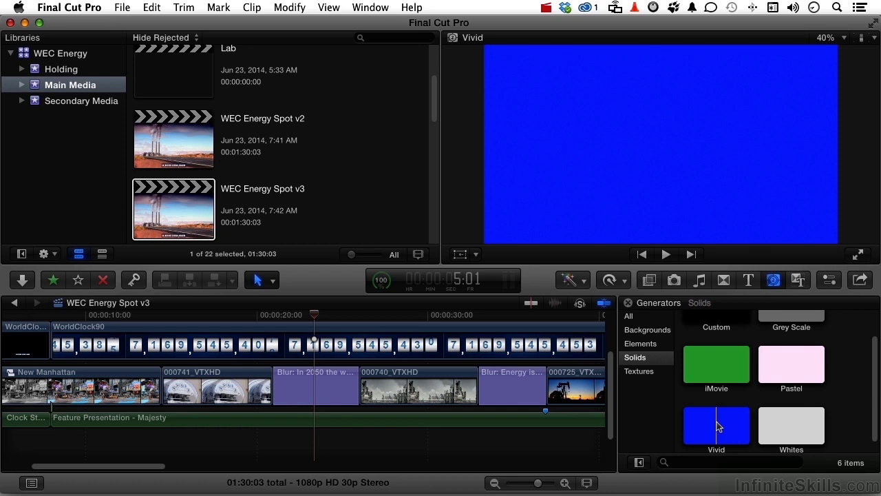
{"action": "scroll", "coordinate": [743, 427], "scroll_direction": "down", "scroll_amount": 1}
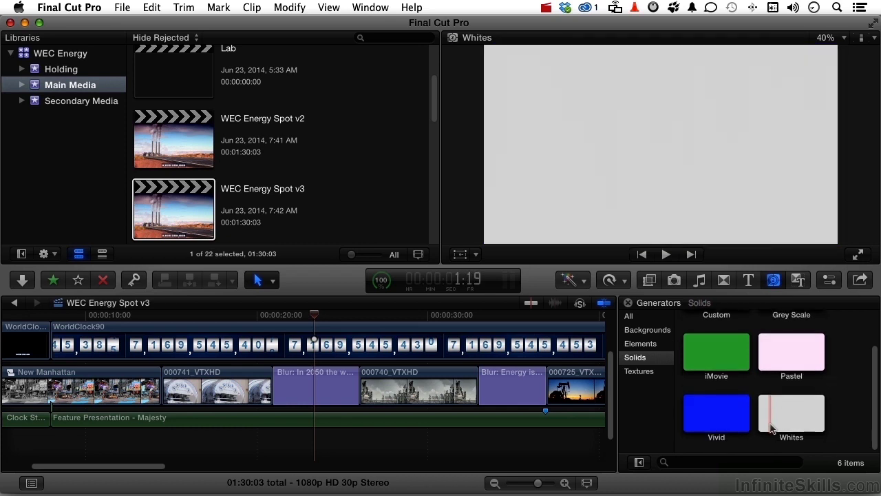
{"action": "scroll", "coordinate": [764, 427], "scroll_direction": "up", "scroll_amount": 3}
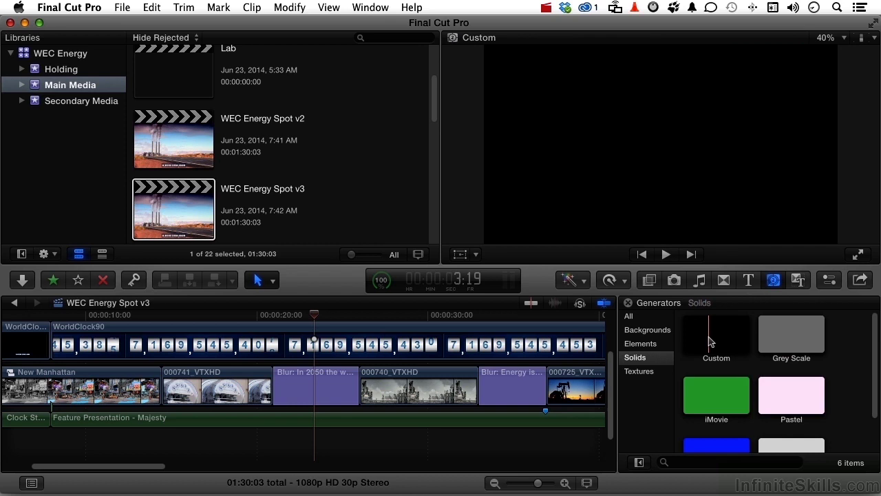
Place a Custom solid under the 2050 title, trim it to 05:01, and inspect it
{"action": "left_click_drag", "start_coordinate": [710, 342], "coordinate": [277, 426]}
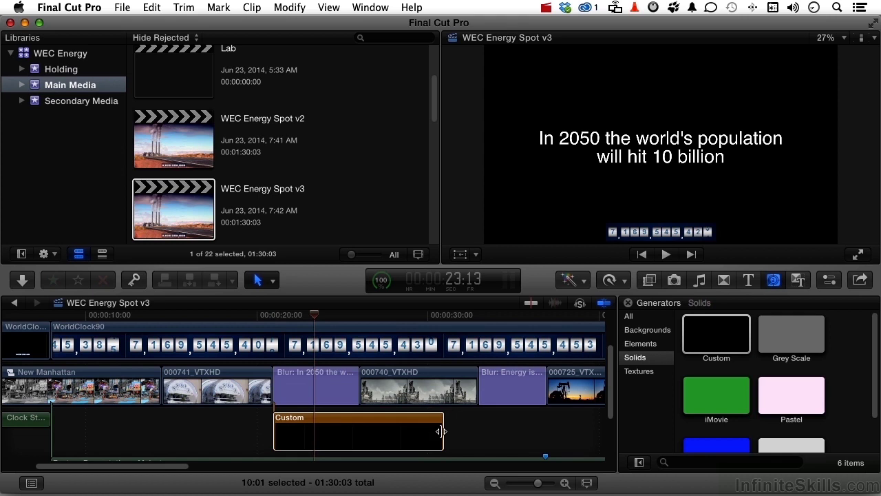
{"action": "left_click_drag", "start_coordinate": [439, 432], "coordinate": [358, 433]}
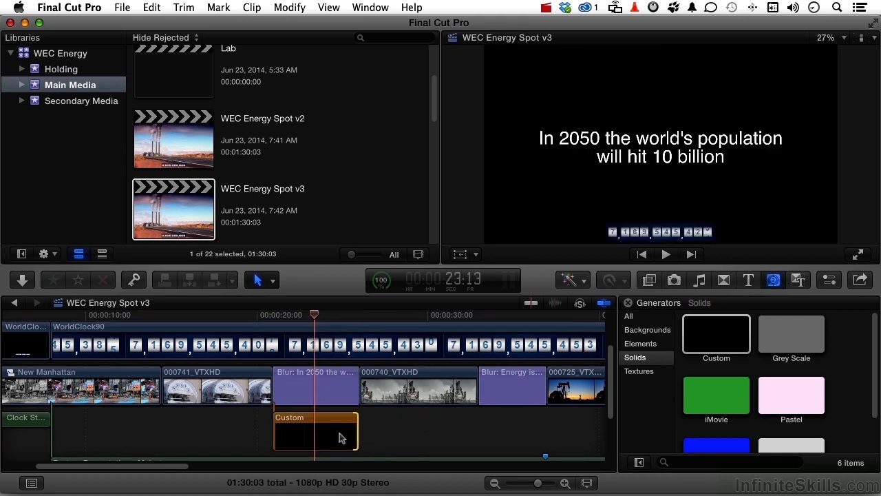
{"action": "left_click", "coordinate": [342, 438]}
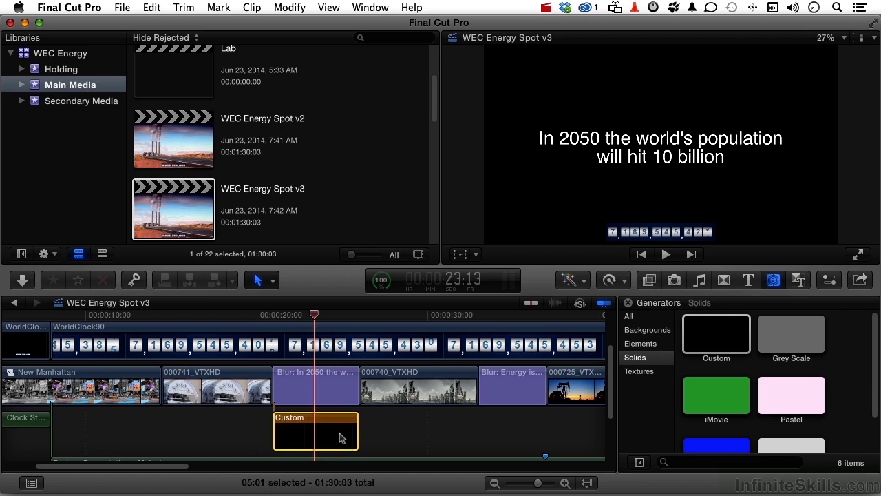
{"action": "left_click", "coordinate": [830, 281]}
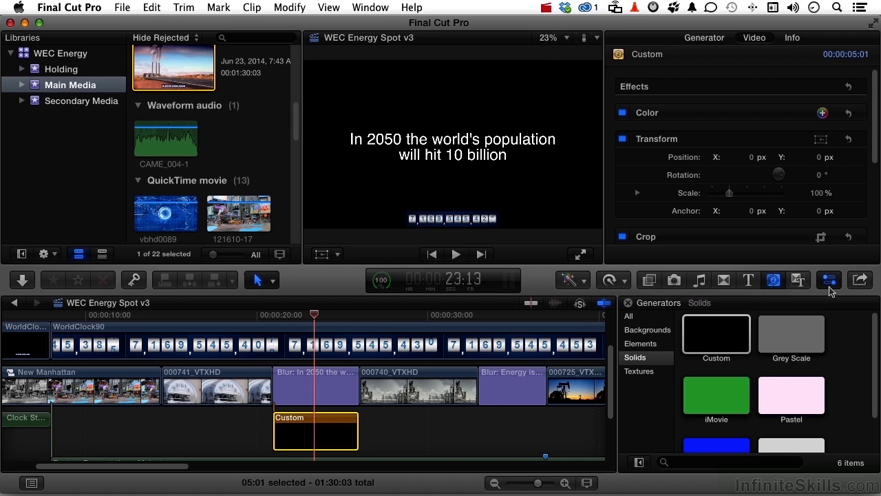
Set the Custom solid's colour to blue, then list the Textures generators
{"action": "left_click", "coordinate": [705, 39]}
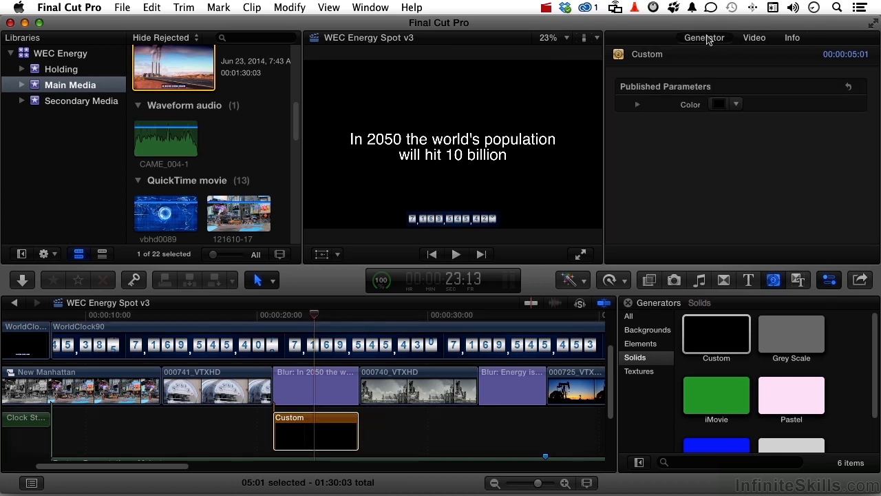
{"action": "left_click", "coordinate": [737, 105]}
{"action": "left_click_drag", "start_coordinate": [812, 151], "coordinate": [756, 201]}
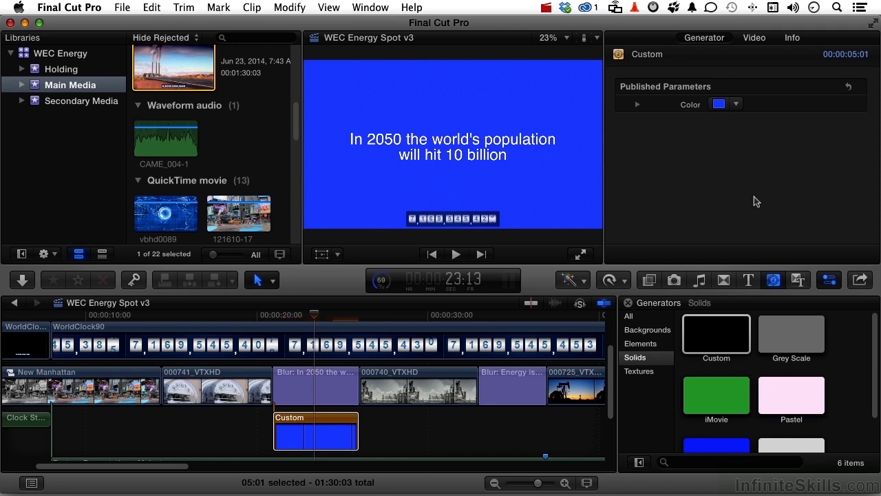
{"action": "left_click", "coordinate": [641, 372]}
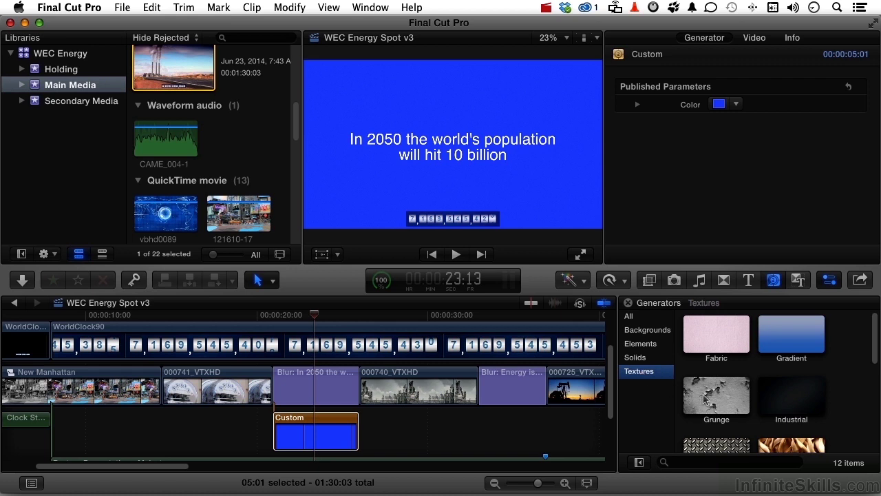
Replace the solid with Grunge from start, using texture 2 and a 0.29 tint amount
{"action": "left_click_drag", "start_coordinate": [703, 398], "coordinate": [332, 433]}
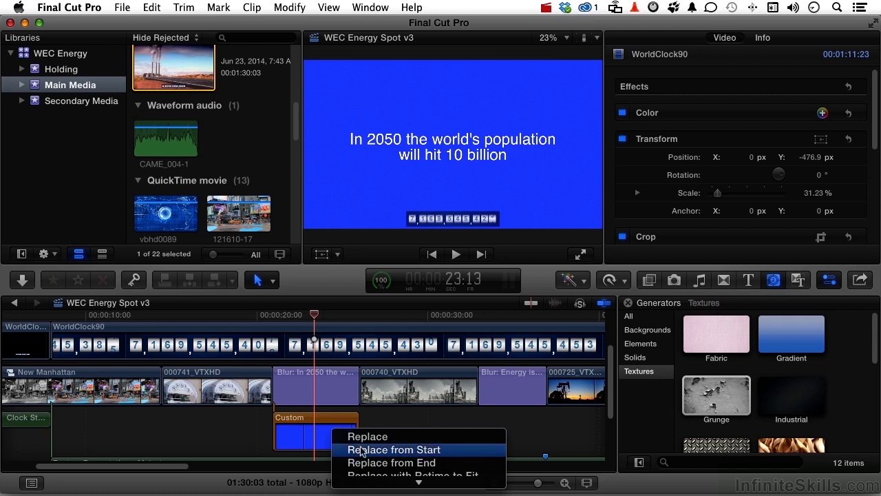
{"action": "left_click", "coordinate": [363, 450]}
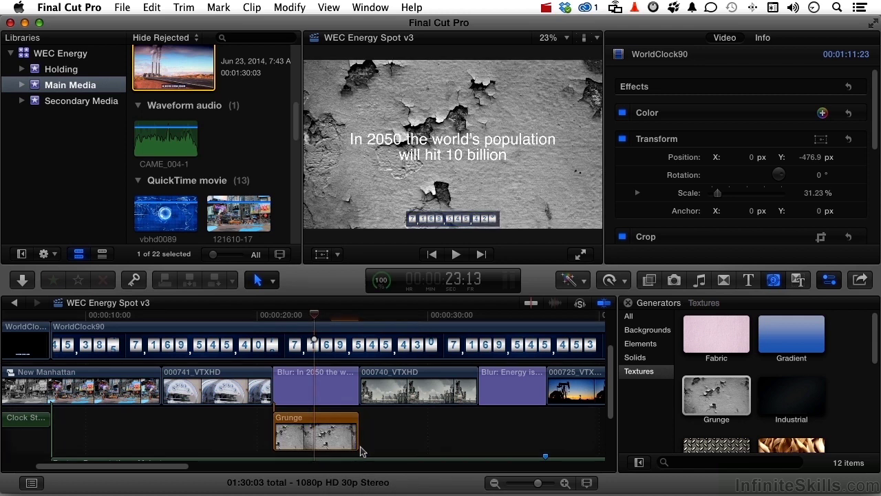
{"action": "left_click", "coordinate": [357, 444]}
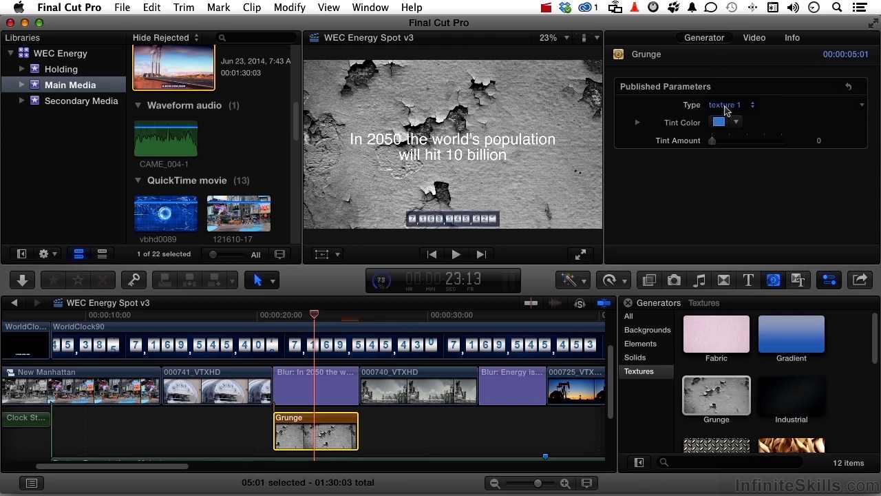
{"action": "left_click", "coordinate": [724, 107]}
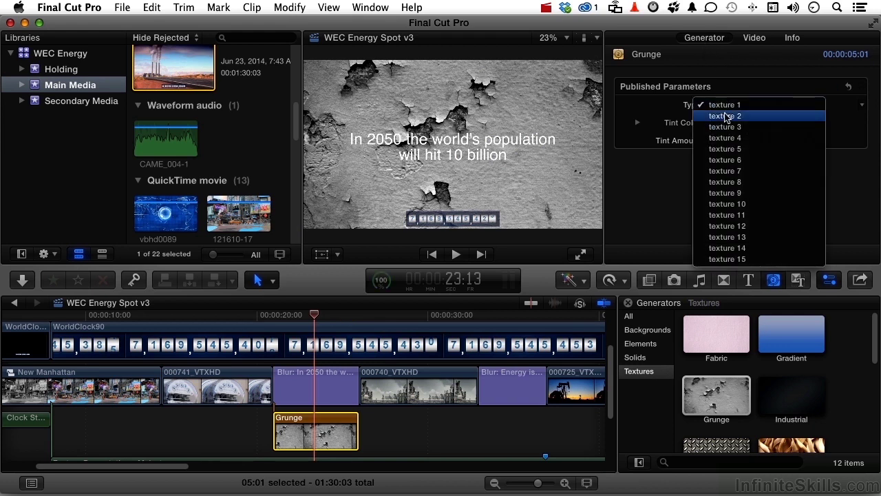
{"action": "left_click", "coordinate": [726, 116]}
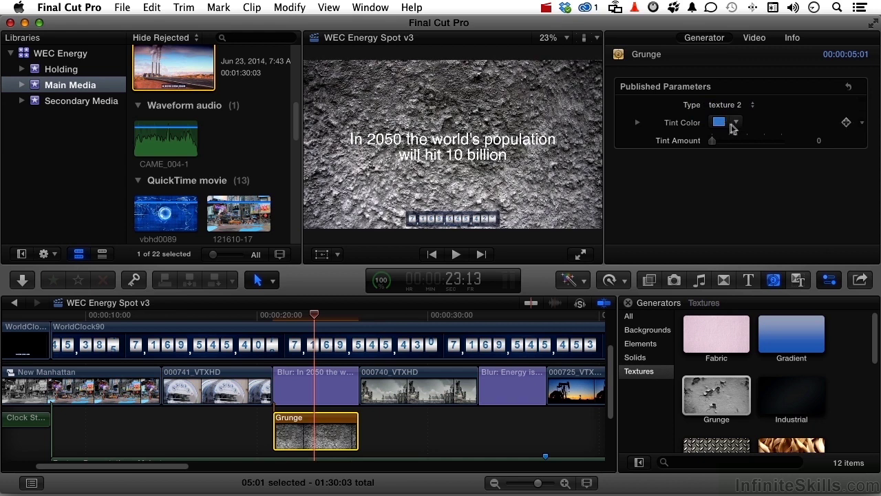
{"action": "left_click_drag", "start_coordinate": [712, 141], "coordinate": [732, 143]}
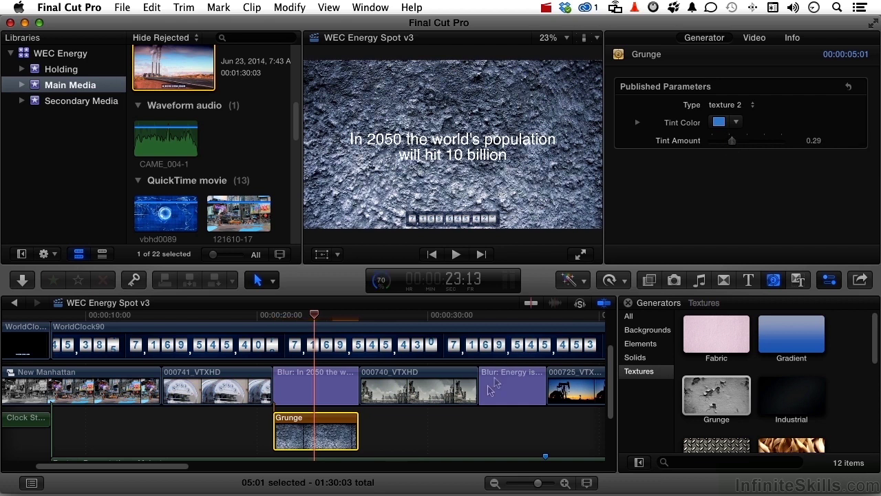
{"action": "scroll", "coordinate": [470, 427], "scroll_direction": "right", "scroll_amount": 5}
Copy the Grunge clip beneath the next Blur titles, around 00:00:30 onward
{"action": "scroll", "coordinate": [469, 427], "scroll_direction": "right", "scroll_amount": 8}
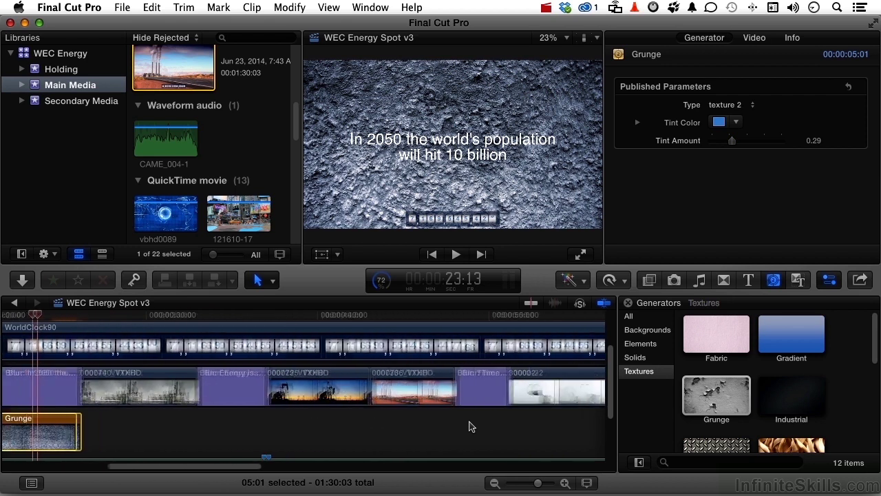
{"action": "scroll", "coordinate": [469, 427], "scroll_direction": "left", "scroll_amount": 6}
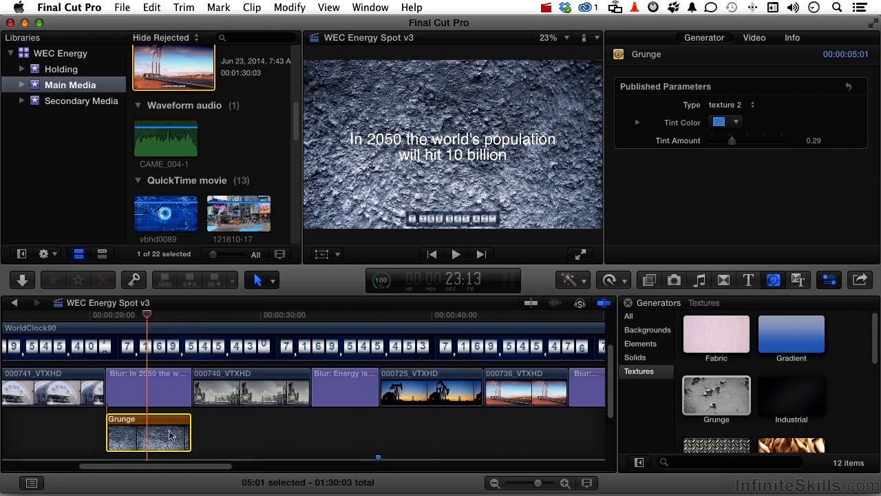
{"action": "left_click_drag", "start_coordinate": [171, 436], "coordinate": [384, 437]}
{"action": "scroll", "coordinate": [384, 436], "scroll_direction": "right", "scroll_amount": 10}
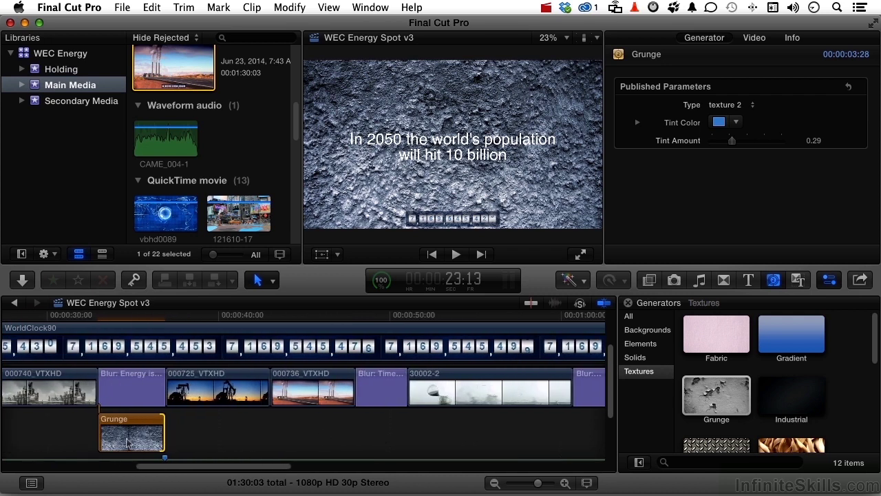
{"action": "left_click_drag", "start_coordinate": [127, 442], "coordinate": [407, 436]}
{"action": "key", "text": "super+v"}
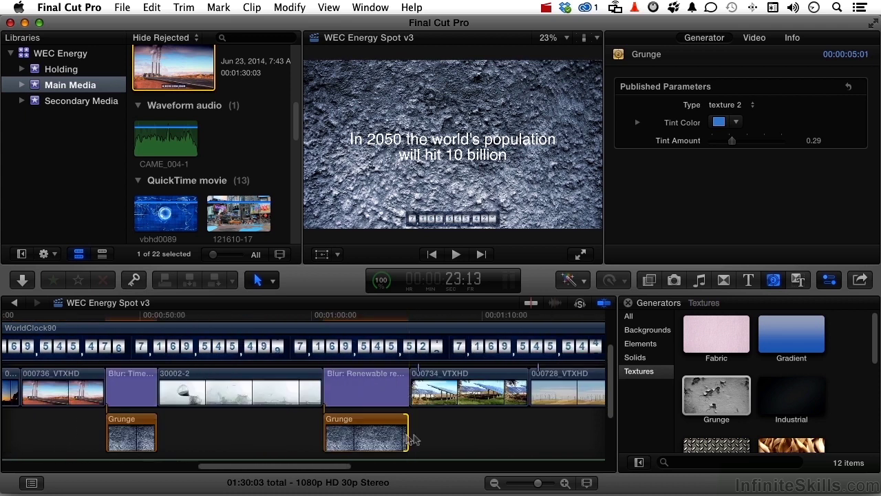
Add a Grunge copy under Public Broadcasting Presents, extended to 10:10 beneath both closing titles
{"action": "scroll", "coordinate": [448, 441], "scroll_direction": "right", "scroll_amount": 5}
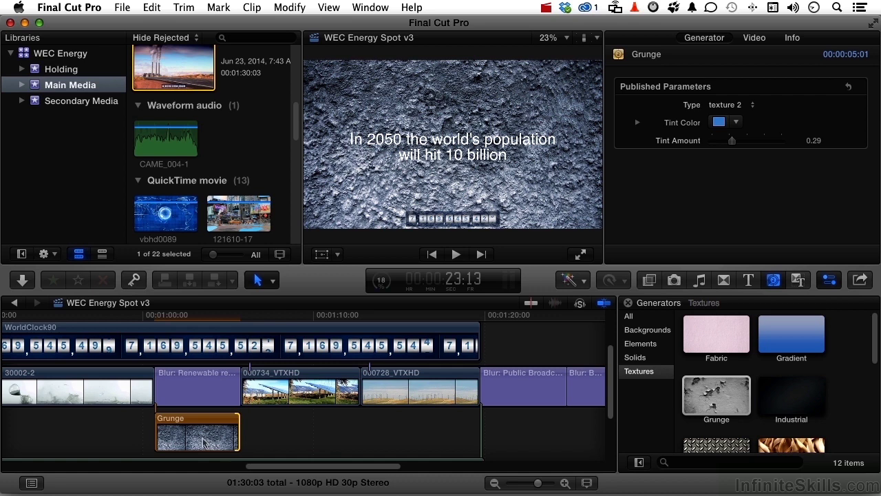
{"action": "left_click_drag", "start_coordinate": [200, 438], "coordinate": [529, 444]}
{"action": "scroll", "coordinate": [440, 435], "scroll_direction": "right", "scroll_amount": 5}
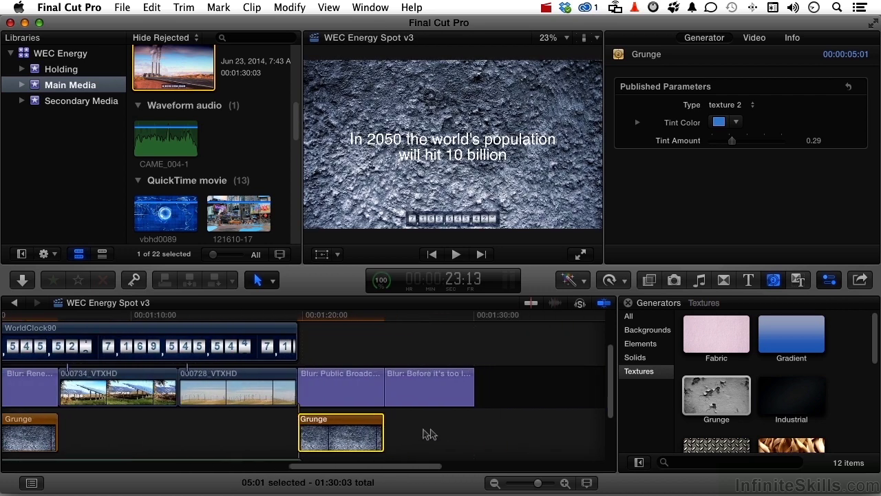
{"action": "left_click_drag", "start_coordinate": [383, 435], "coordinate": [474, 435]}
{"action": "left_click", "coordinate": [335, 320]}
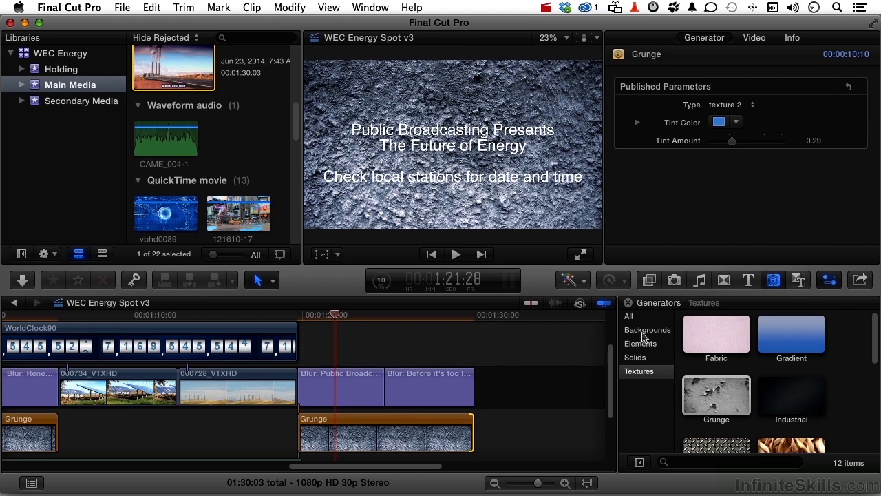
Browse the 19 Backgrounds generators such as Blobs, Curtain, Underwater and Collage
{"action": "left_click", "coordinate": [642, 332]}
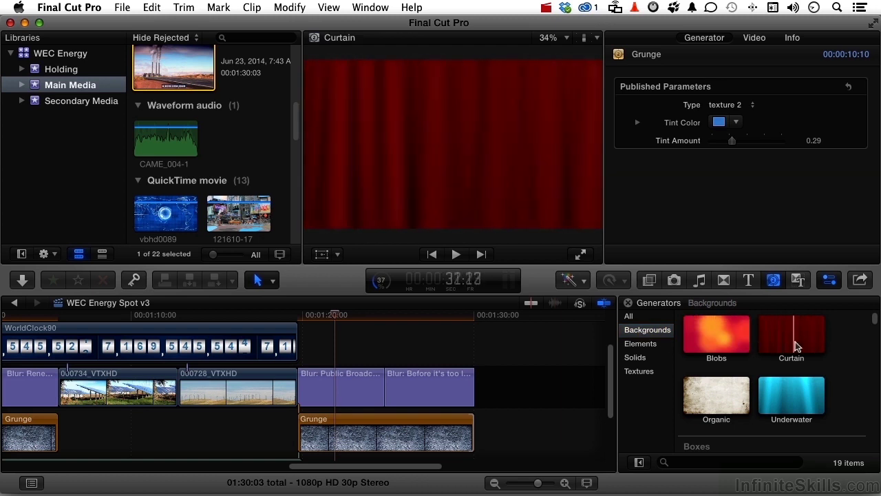
{"action": "scroll", "coordinate": [785, 358], "scroll_direction": "down", "scroll_amount": 5}
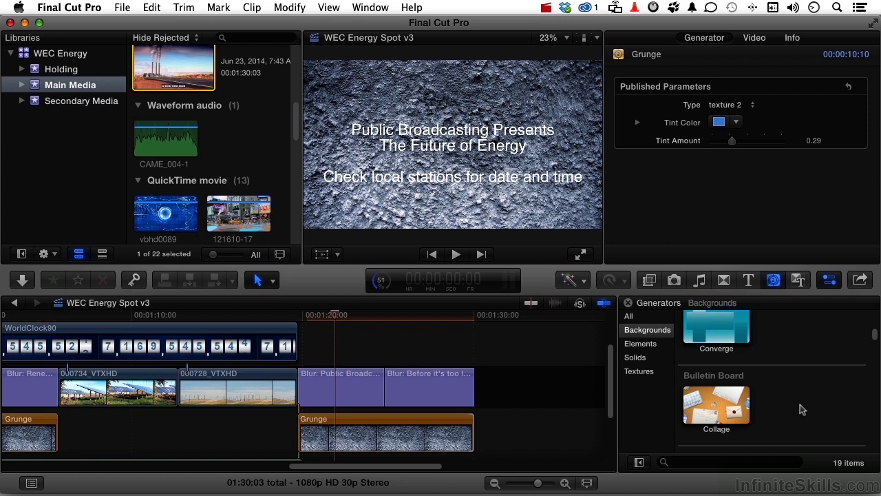
Add a Timecode generator from Elements above the clips and move the playhead onto it
{"action": "left_click", "coordinate": [638, 349]}
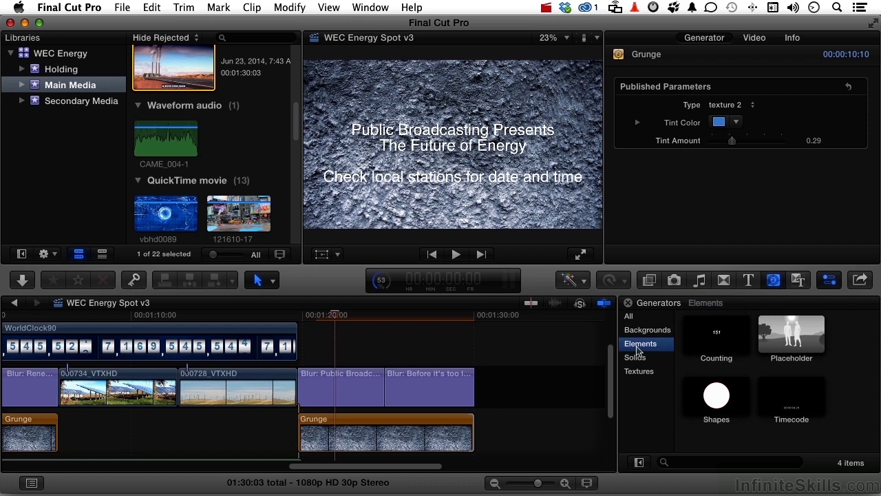
{"action": "scroll", "coordinate": [541, 413], "scroll_direction": "left", "scroll_amount": 10}
{"action": "scroll", "coordinate": [541, 413], "scroll_direction": "up", "scroll_amount": 2}
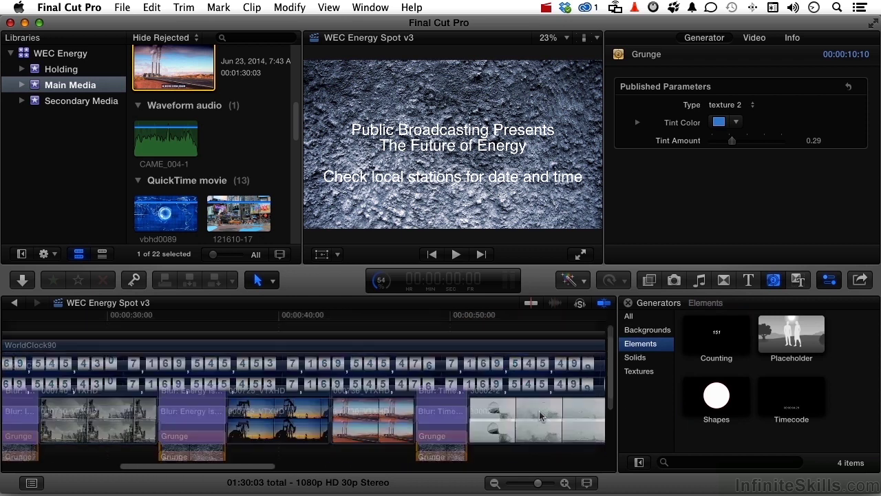
{"action": "scroll", "coordinate": [542, 413], "scroll_direction": "left", "scroll_amount": 3}
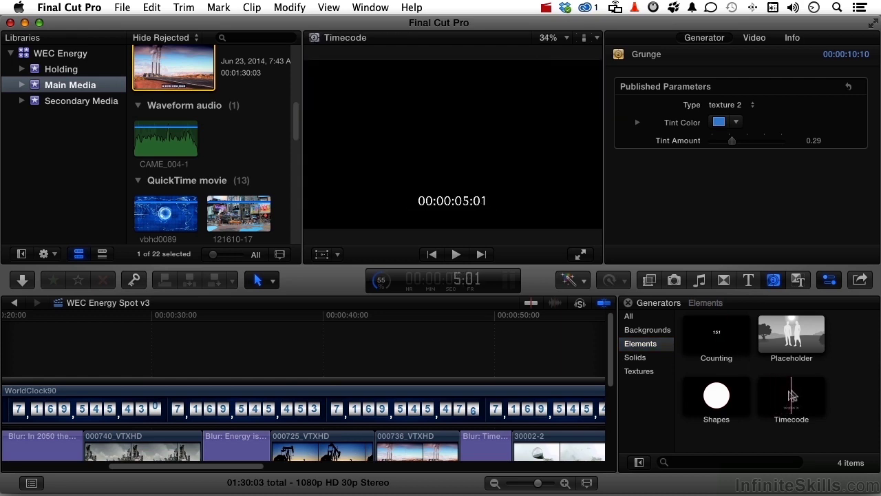
{"action": "left_click_drag", "start_coordinate": [785, 396], "coordinate": [233, 356]}
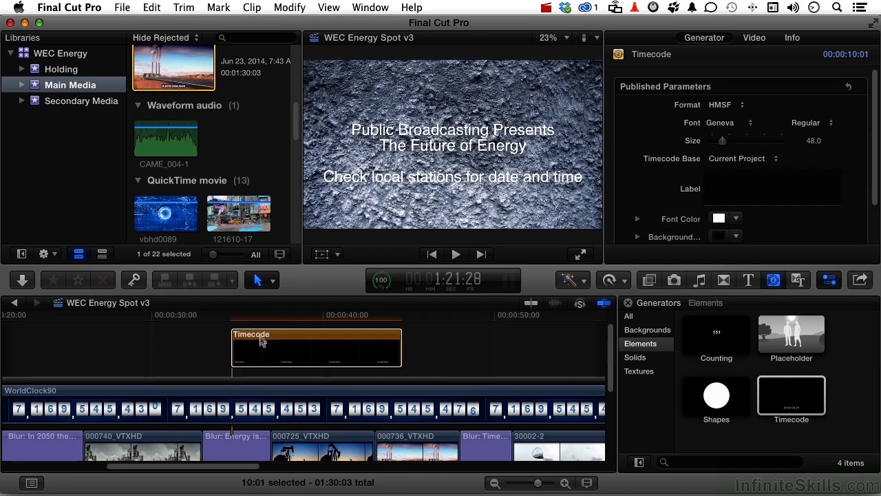
{"action": "left_click", "coordinate": [255, 316]}
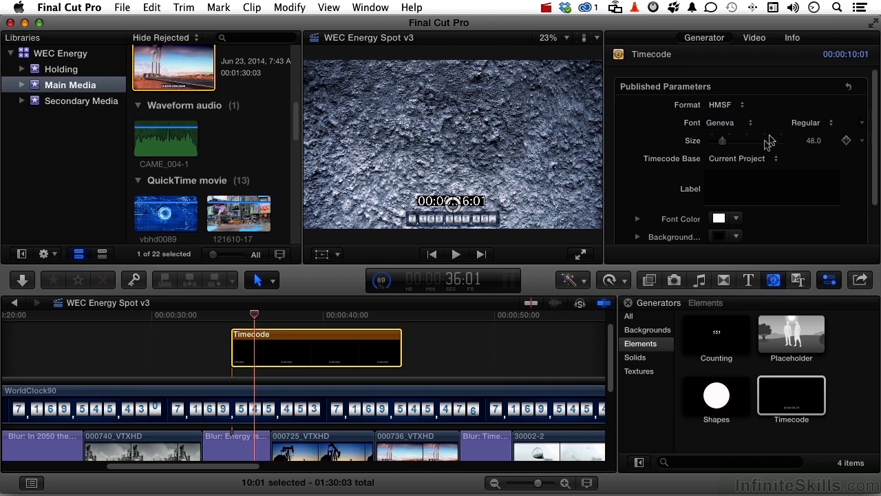
Keep the timecode base at Current Project, label it 'TC:', and select the clip
{"action": "left_click", "coordinate": [760, 159]}
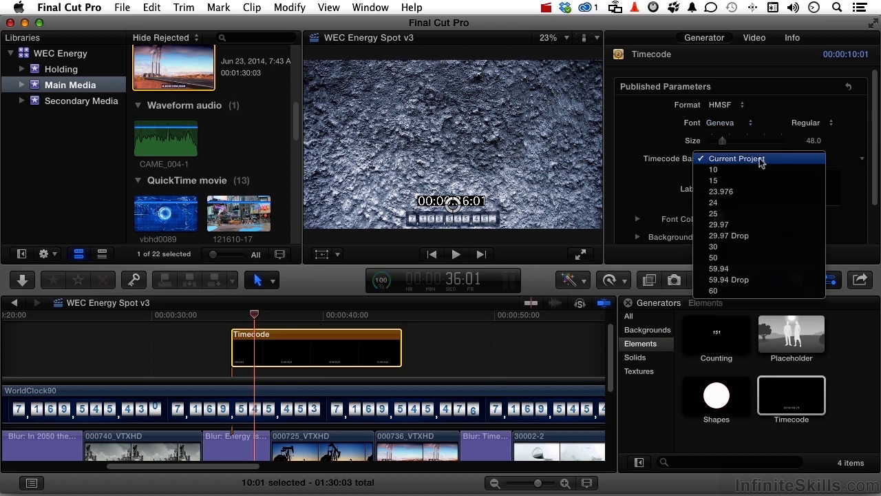
{"action": "left_click", "coordinate": [761, 159]}
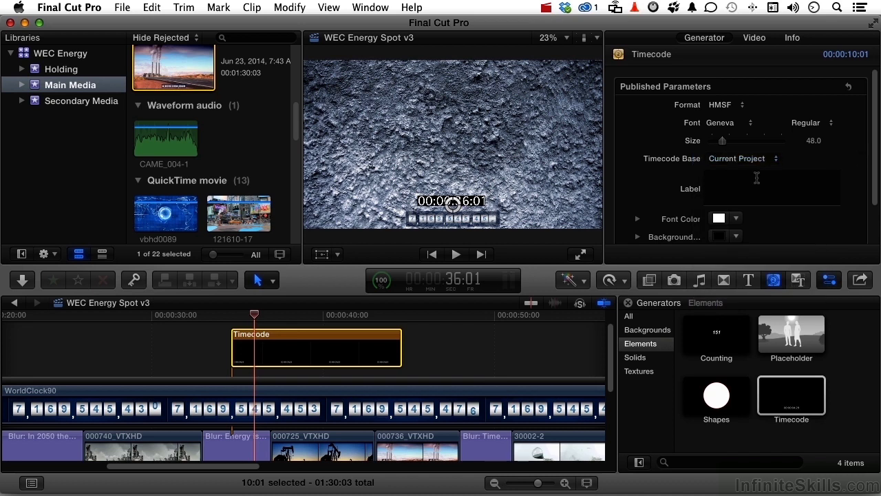
{"action": "left_click", "coordinate": [757, 177]}
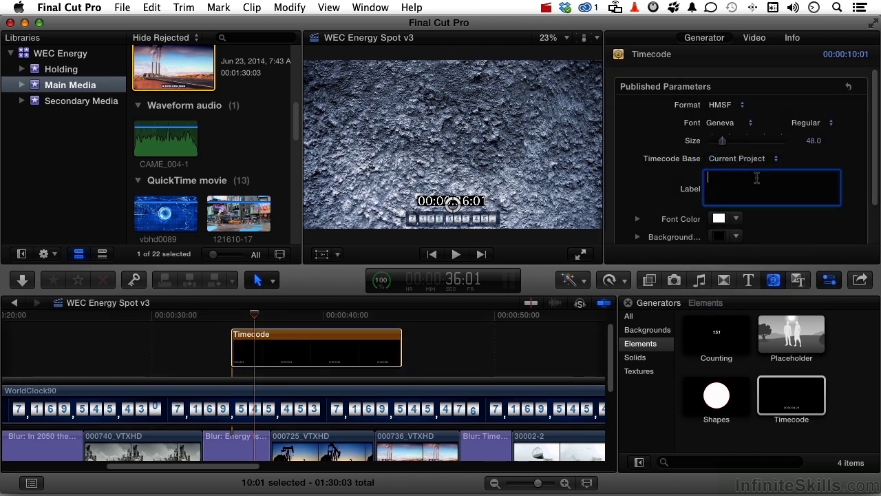
{"action": "type", "text": "TC:"}
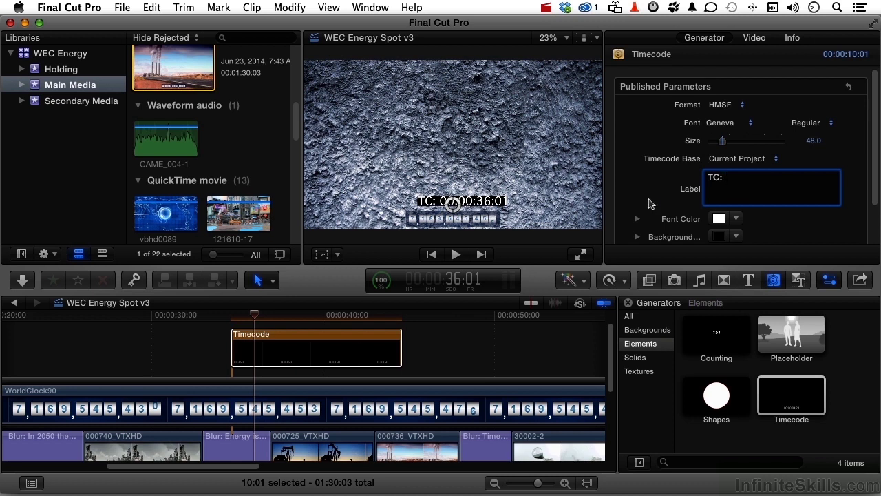
{"action": "scroll", "coordinate": [650, 205], "scroll_direction": "down", "scroll_amount": 3}
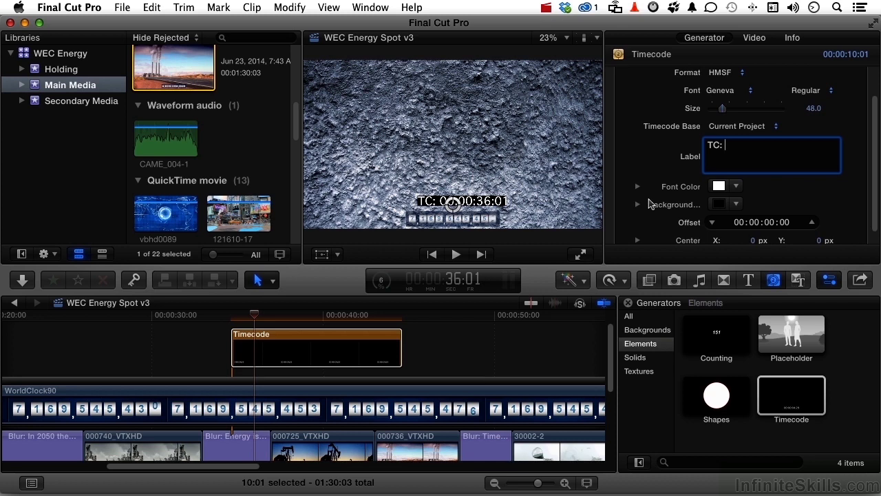
{"action": "left_click", "coordinate": [383, 338]}
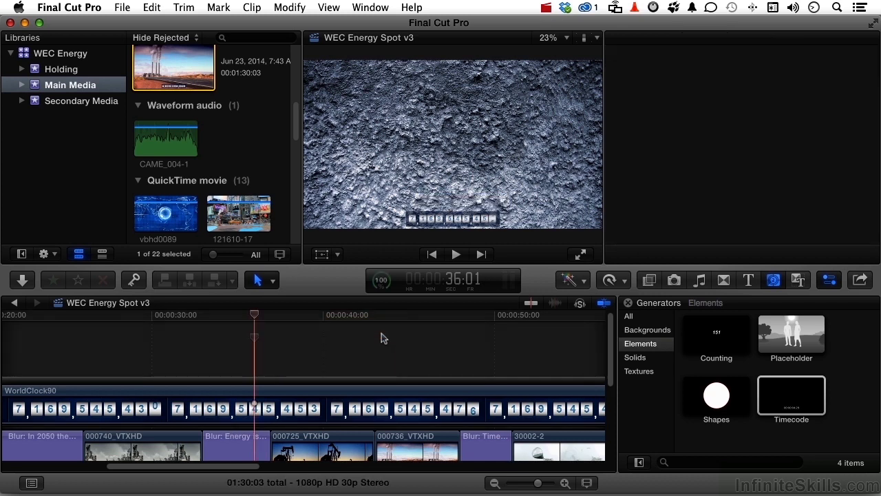
Delete the Timecode clip and replace 00728_VTXHD with a Placeholder generator
{"action": "key", "text": "Delete"}
{"action": "scroll", "coordinate": [383, 338], "scroll_direction": "right", "scroll_amount": 10}
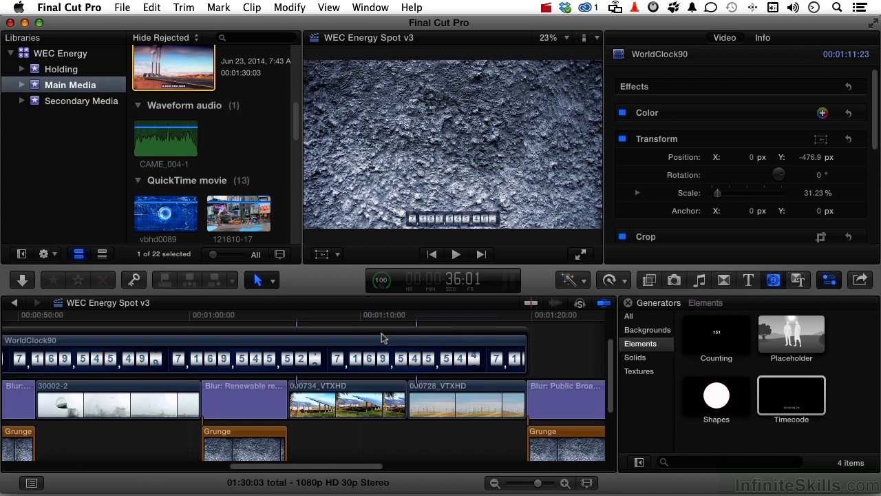
{"action": "left_click", "coordinate": [792, 395]}
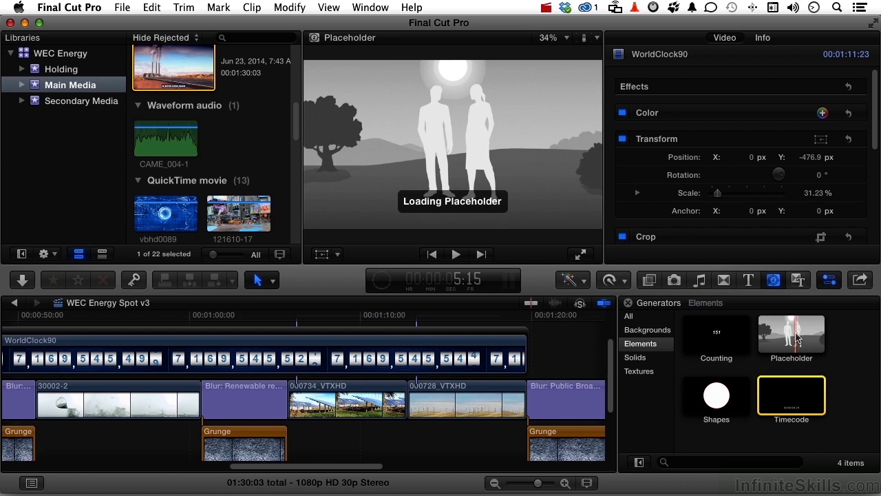
{"action": "left_click_drag", "start_coordinate": [797, 336], "coordinate": [467, 403]}
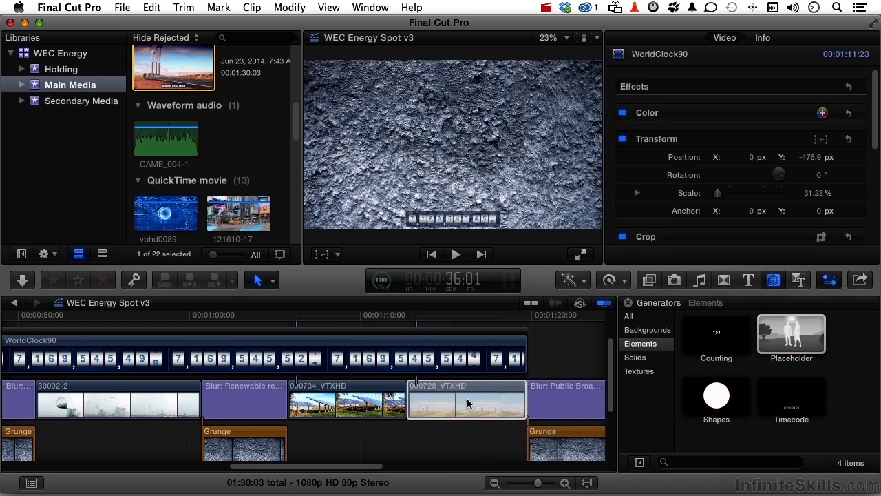
{"action": "left_click", "coordinate": [482, 408]}
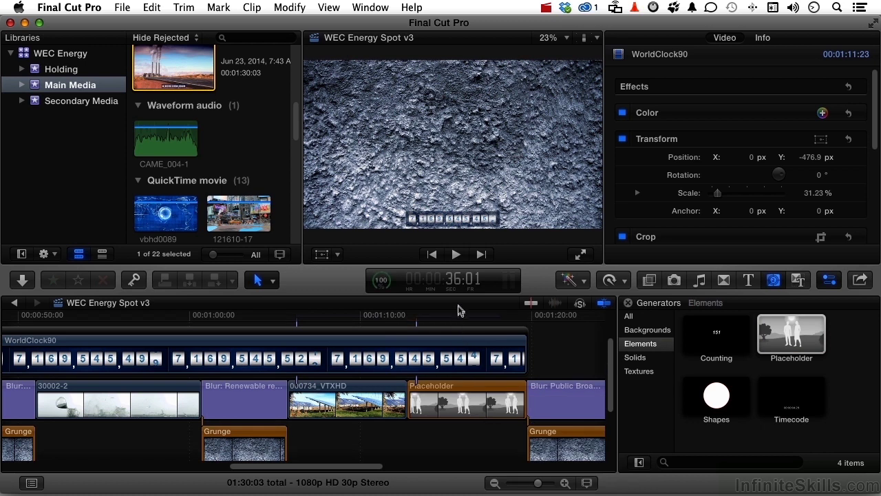
{"action": "left_click", "coordinate": [462, 322]}
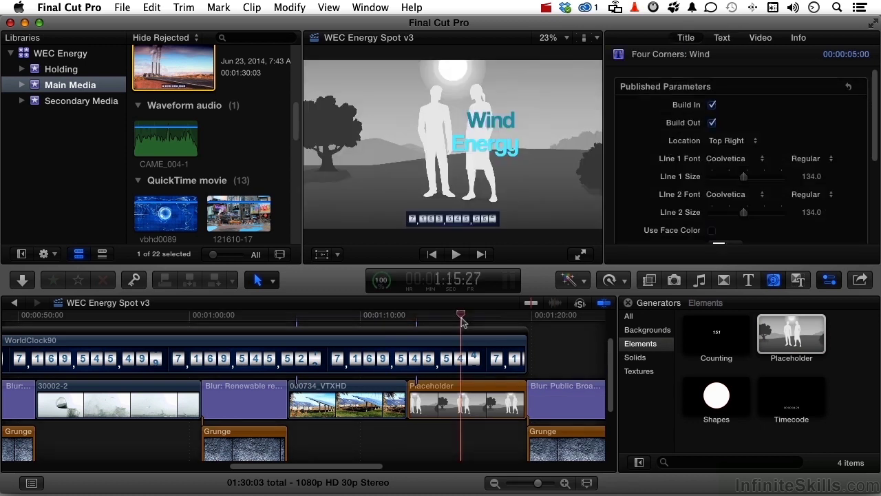
Set the Placeholder to Long Shot framing, Men and Women, with 0 people
{"action": "left_click", "coordinate": [465, 404]}
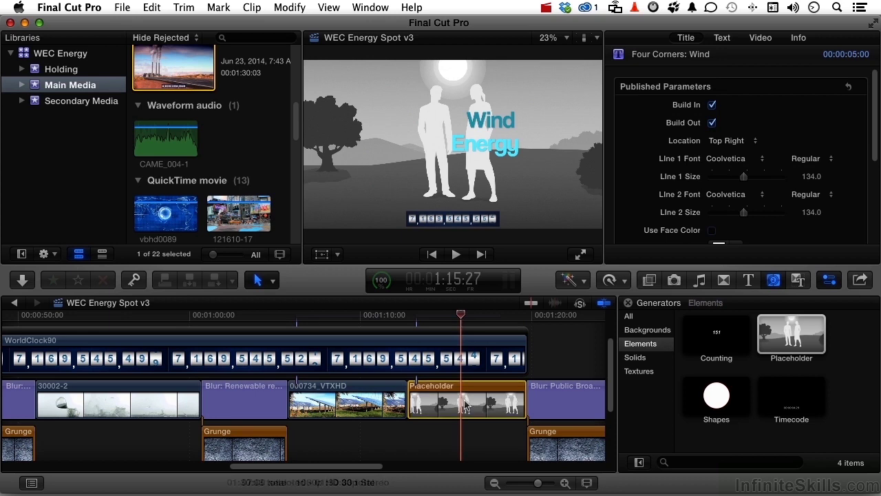
{"action": "left_click", "coordinate": [731, 105]}
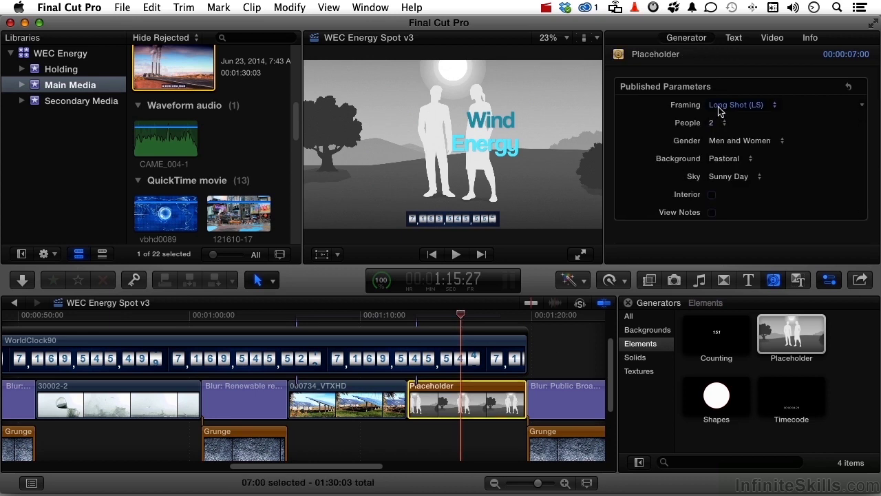
{"action": "left_click", "coordinate": [721, 117]}
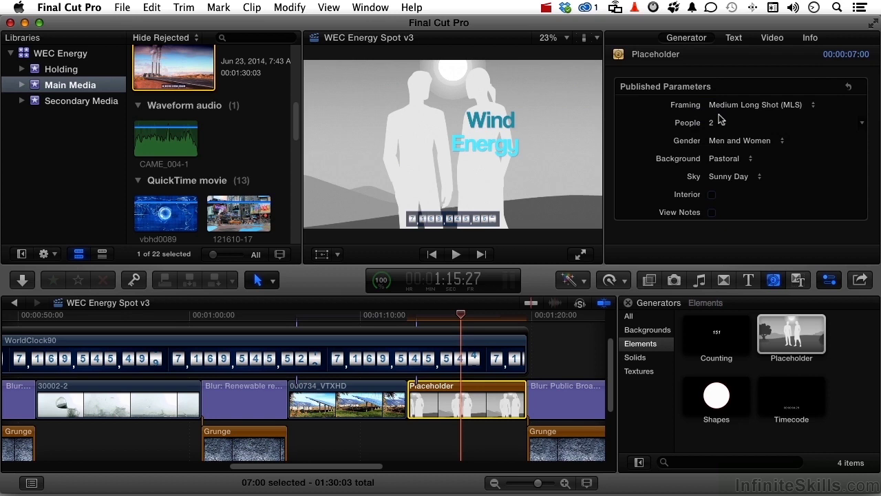
{"action": "left_click", "coordinate": [720, 111]}
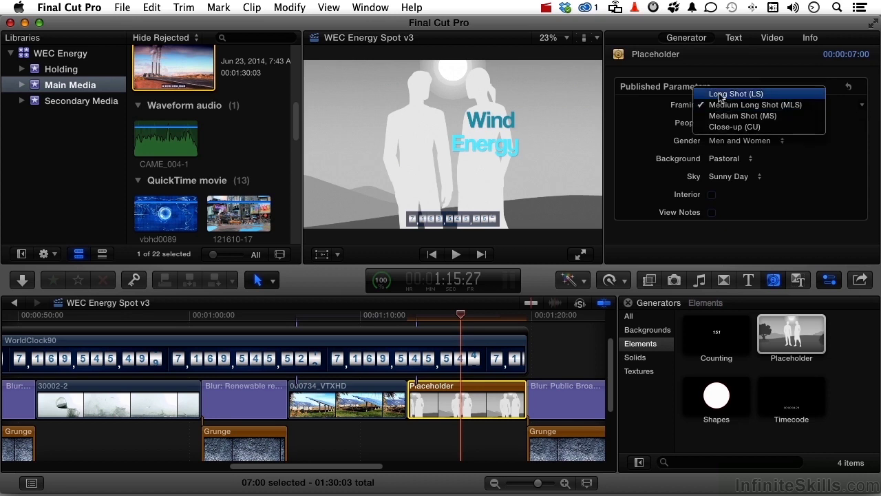
{"action": "left_click", "coordinate": [724, 92]}
{"action": "left_click", "coordinate": [727, 142]}
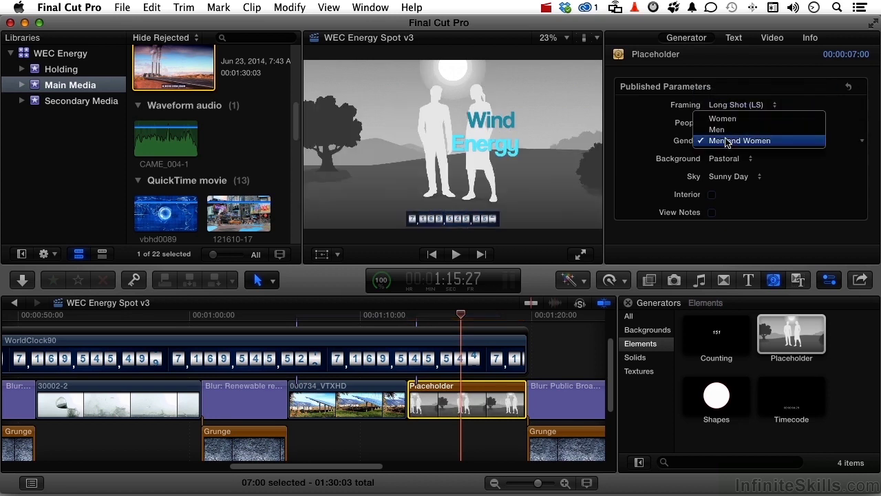
{"action": "left_click", "coordinate": [727, 142]}
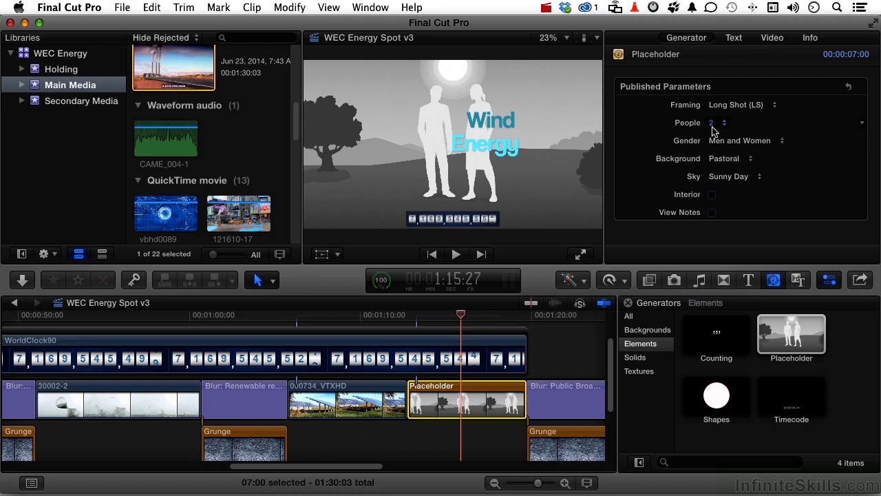
{"action": "left_click", "coordinate": [713, 128]}
{"action": "left_click", "coordinate": [712, 101]}
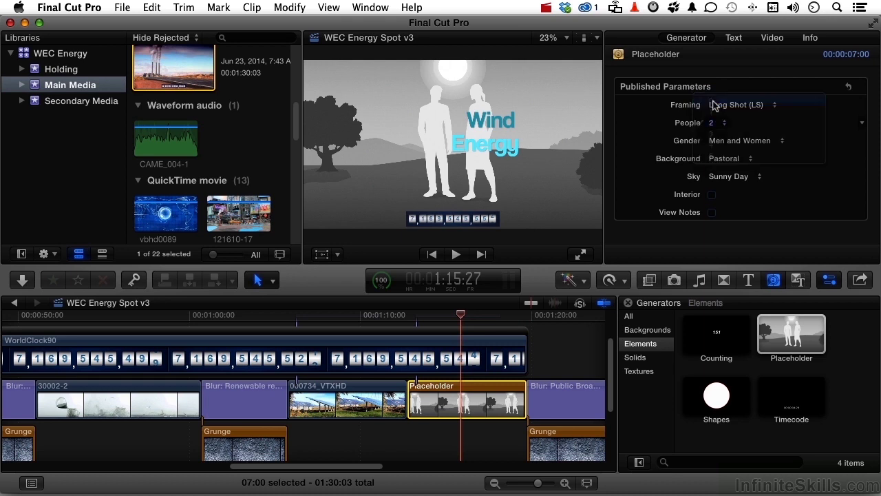
Keep a Sunny Day exterior sky, turn on View Notes, and enter the note 'Wind Turbines'
{"action": "left_click", "coordinate": [727, 177]}
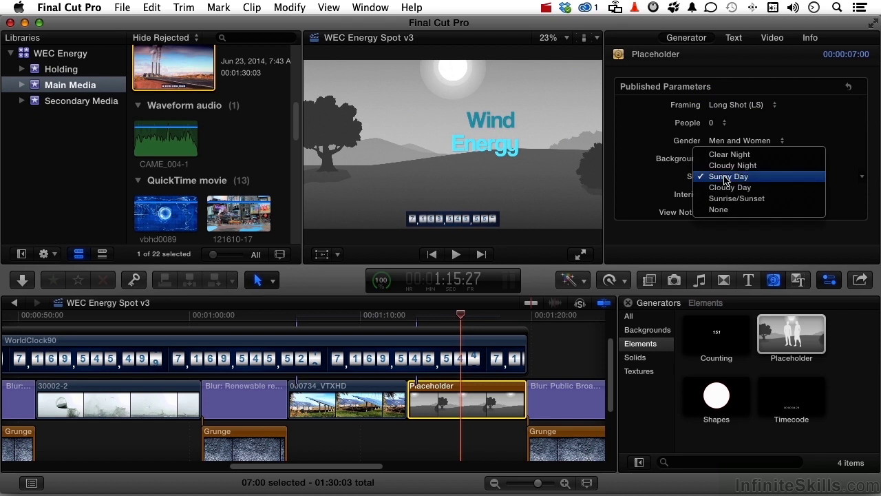
{"action": "left_click", "coordinate": [727, 176]}
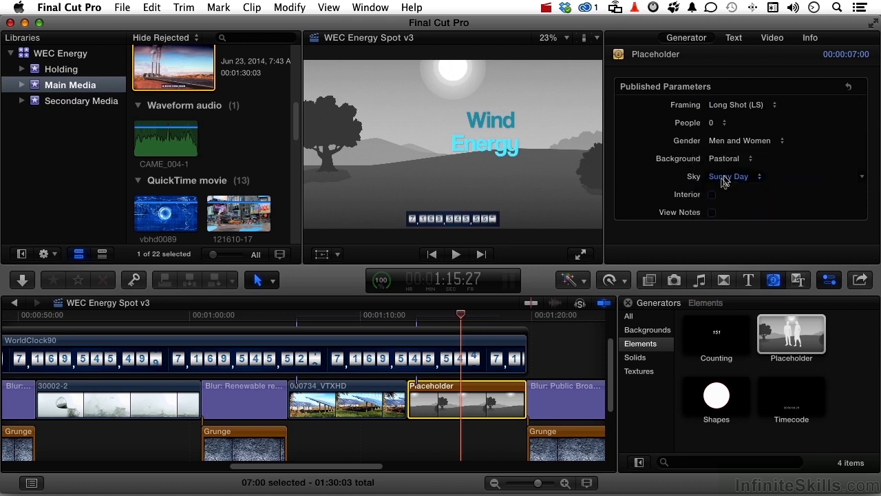
{"action": "left_click", "coordinate": [712, 195]}
{"action": "left_click", "coordinate": [713, 195]}
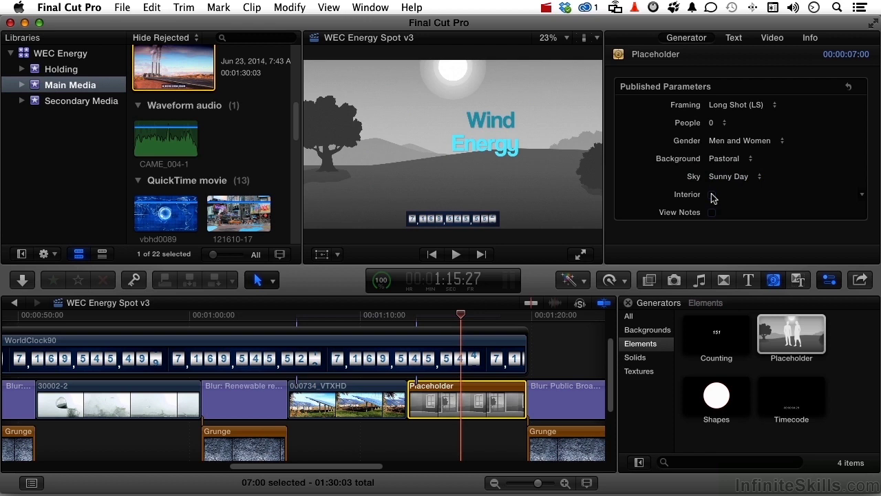
{"action": "left_click", "coordinate": [711, 213]}
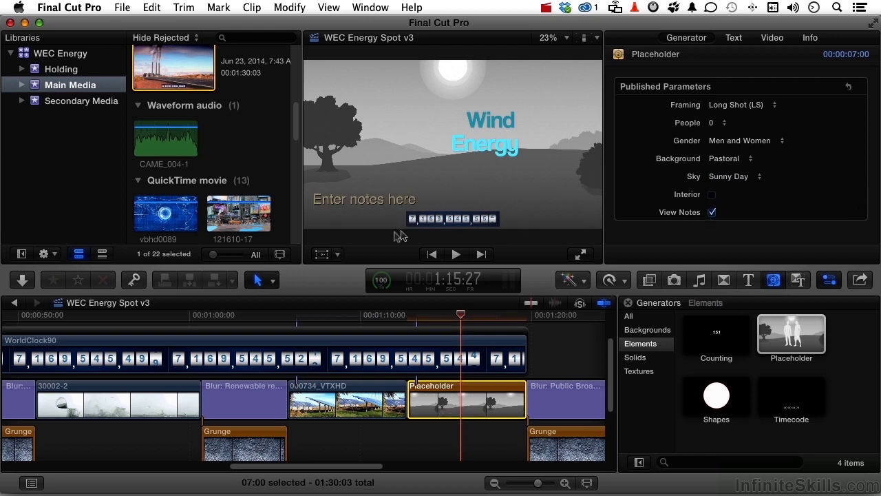
{"action": "double_click", "coordinate": [374, 200]}
{"action": "type", "text": "Wind Turbines"}
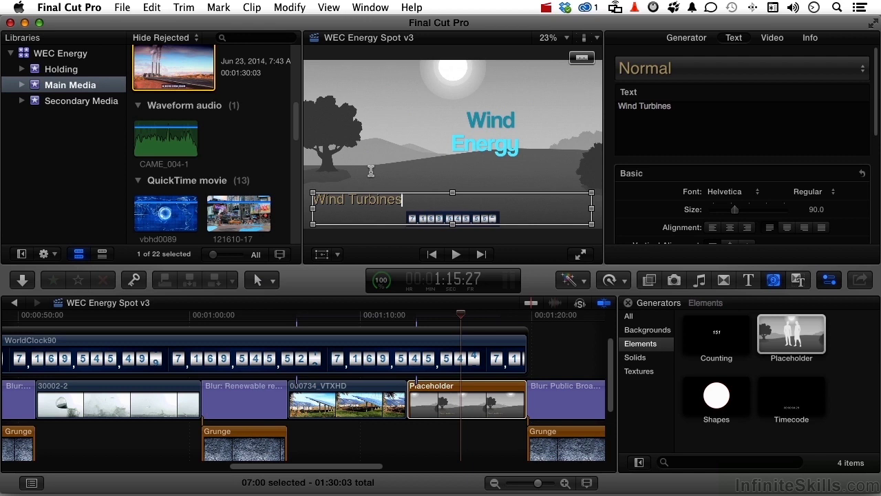
Drop clip 000728_VTXHD onto the Placeholder and replace it from its start
{"action": "left_click", "coordinate": [241, 155]}
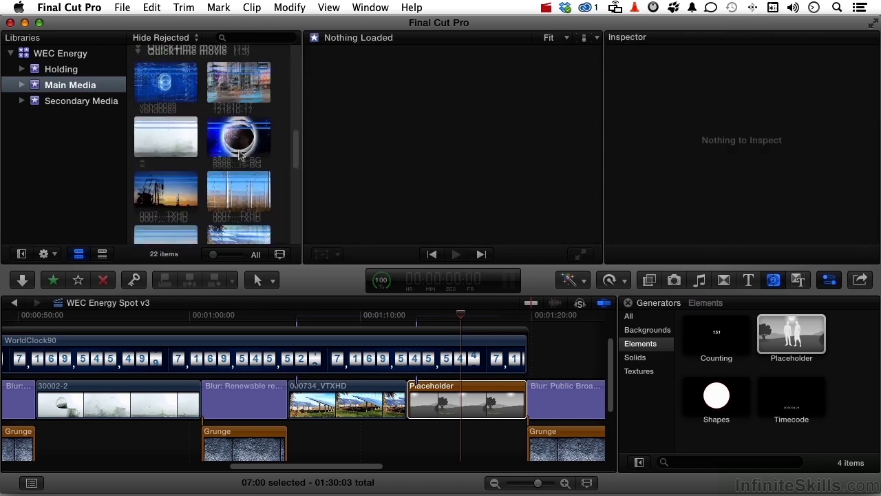
{"action": "scroll", "coordinate": [240, 156], "scroll_direction": "down", "scroll_amount": 3}
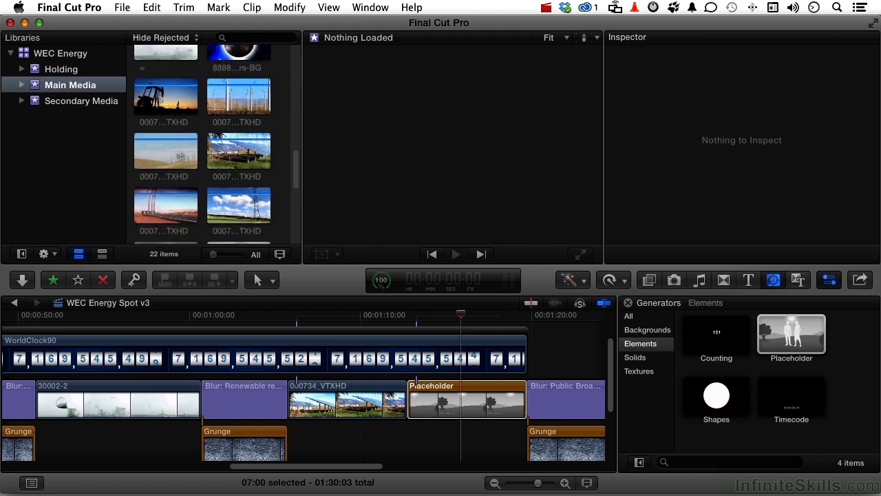
{"action": "left_click_drag", "start_coordinate": [163, 158], "coordinate": [441, 399]}
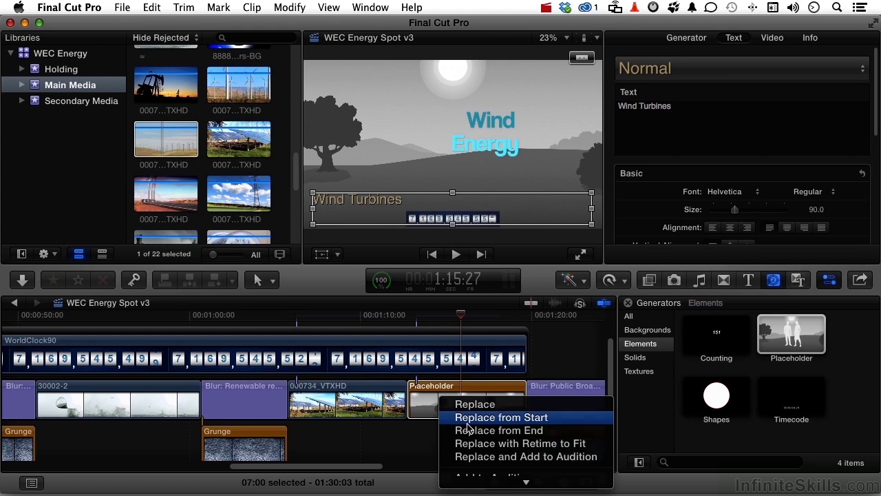
{"action": "left_click", "coordinate": [467, 424]}
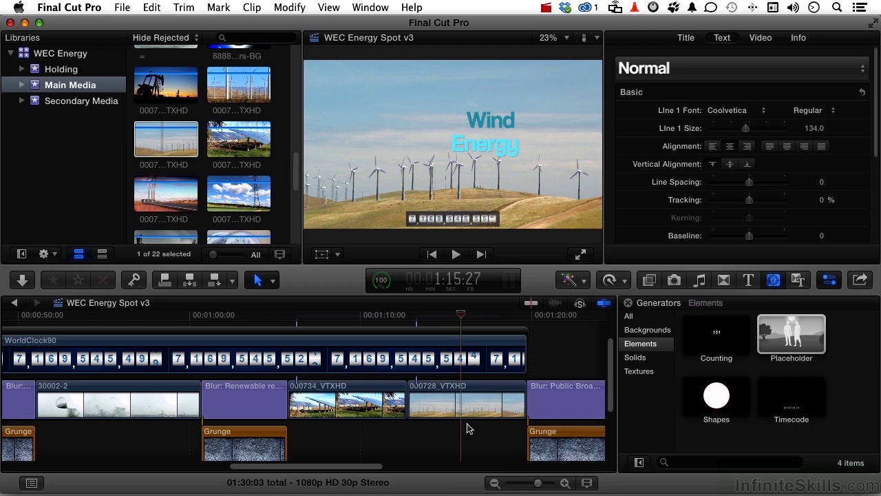
Place a Shapes generator above 000725_VTXHD at about 00:00:38, trimmed to 6:03
{"action": "left_click", "coordinate": [728, 398]}
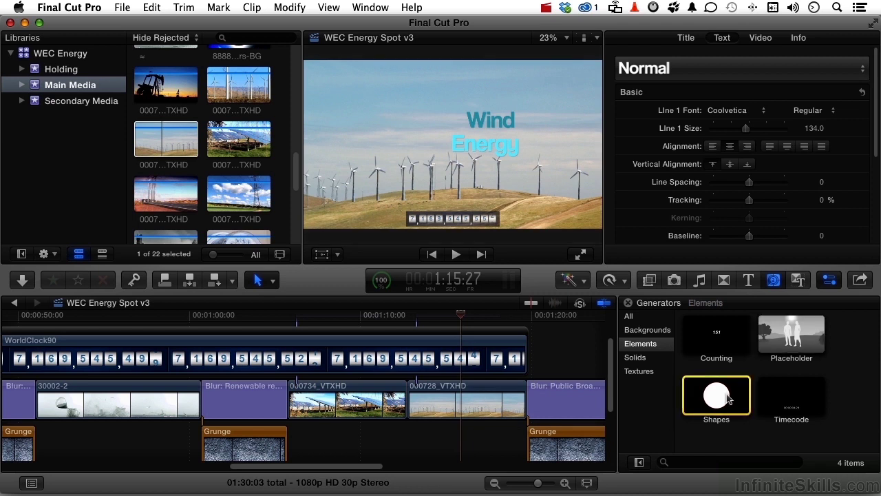
{"action": "left_click_drag", "start_coordinate": [729, 398], "coordinate": [457, 398]}
{"action": "scroll", "coordinate": [456, 398], "scroll_direction": "left", "scroll_amount": 10}
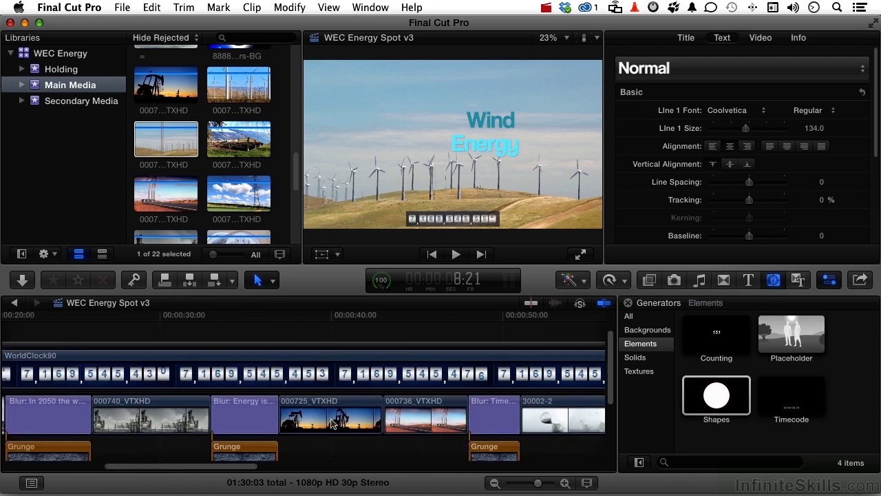
{"action": "left_click", "coordinate": [324, 316]}
{"action": "left_click_drag", "start_coordinate": [698, 395], "coordinate": [294, 372]}
{"action": "left_click_drag", "start_coordinate": [447, 373], "coordinate": [381, 372]}
{"action": "left_click", "coordinate": [371, 373]}
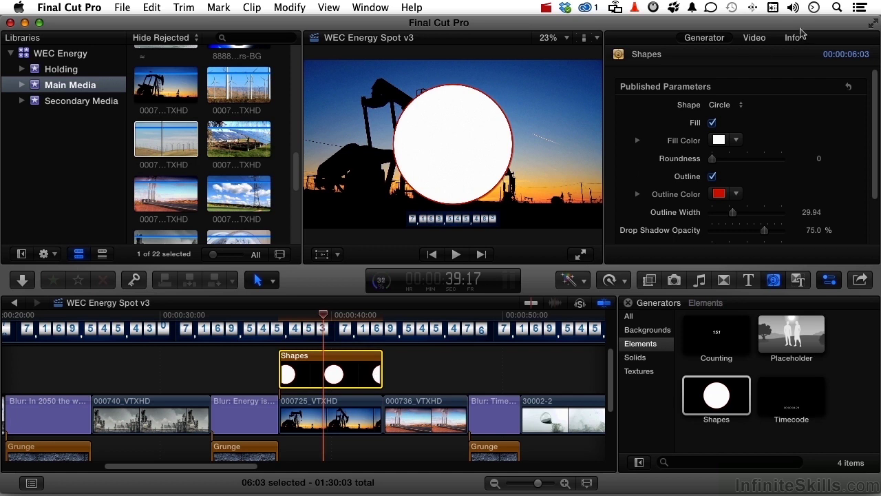
Set the Shapes clip's Compositing blend mode to Stencil Alpha
{"action": "left_click", "coordinate": [755, 39]}
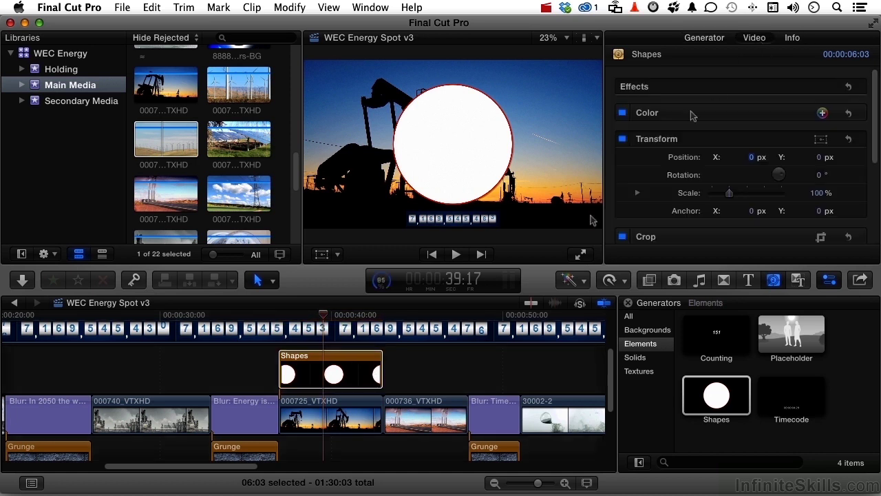
{"action": "scroll", "coordinate": [806, 148], "scroll_direction": "down", "scroll_amount": 5}
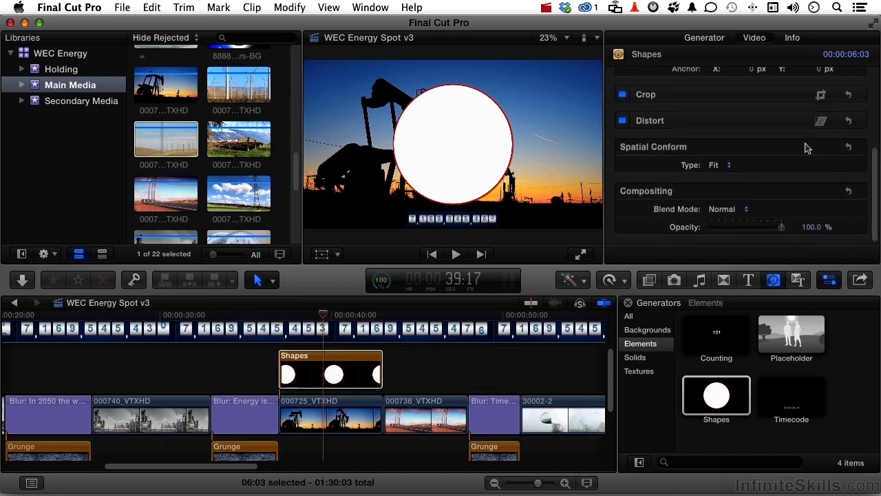
{"action": "left_click", "coordinate": [727, 210]}
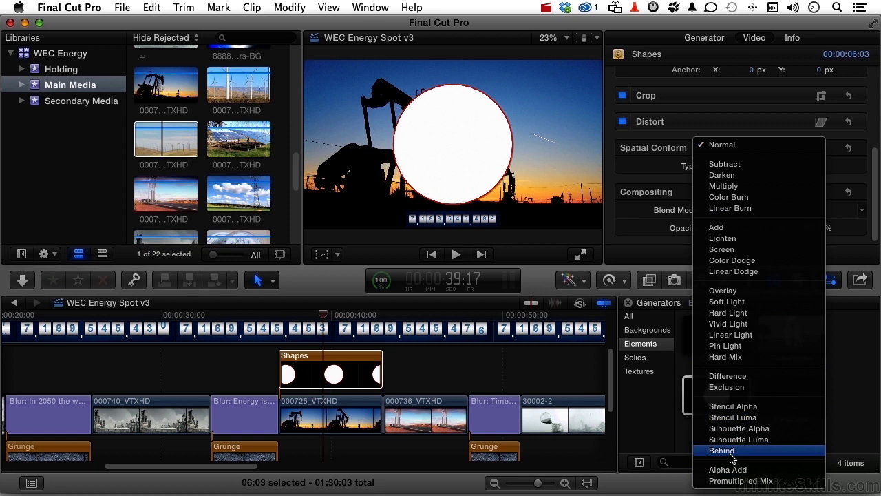
{"action": "left_click", "coordinate": [733, 407]}
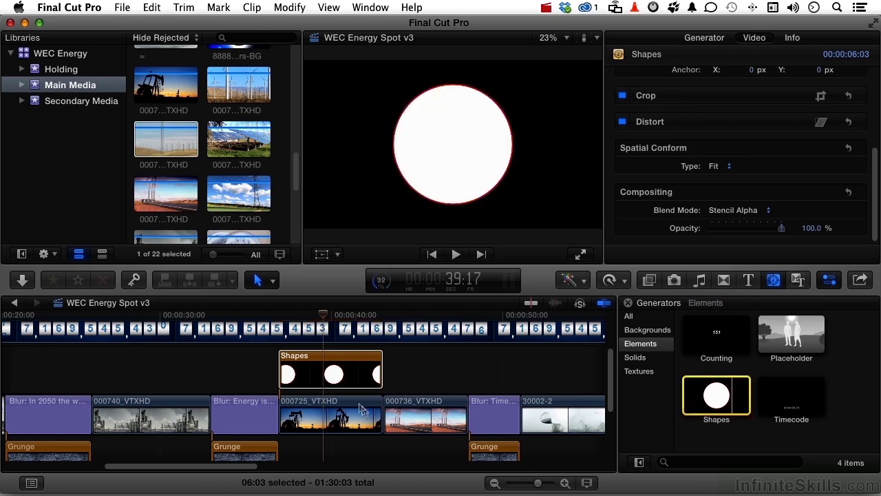
Try the Diamond shape for the Shapes generator, then switch back to Circle
{"action": "left_click", "coordinate": [704, 39]}
{"action": "left_click", "coordinate": [728, 107]}
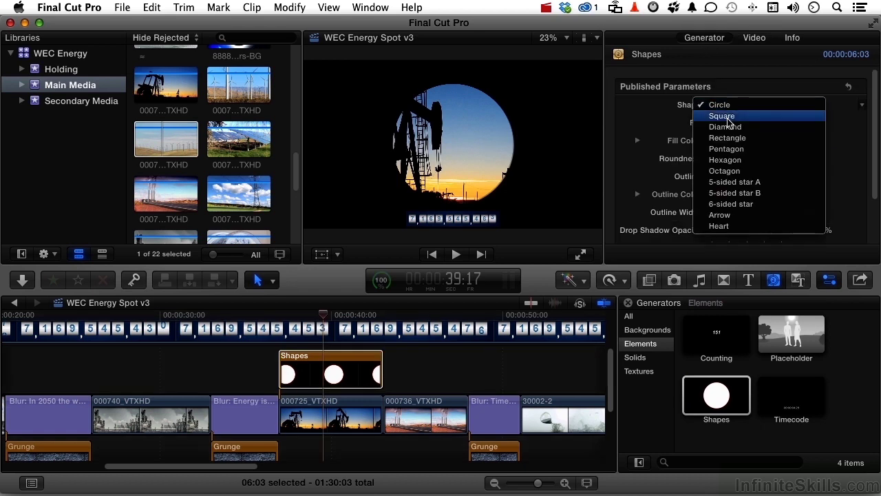
{"action": "left_click", "coordinate": [728, 128]}
{"action": "left_click", "coordinate": [726, 105]}
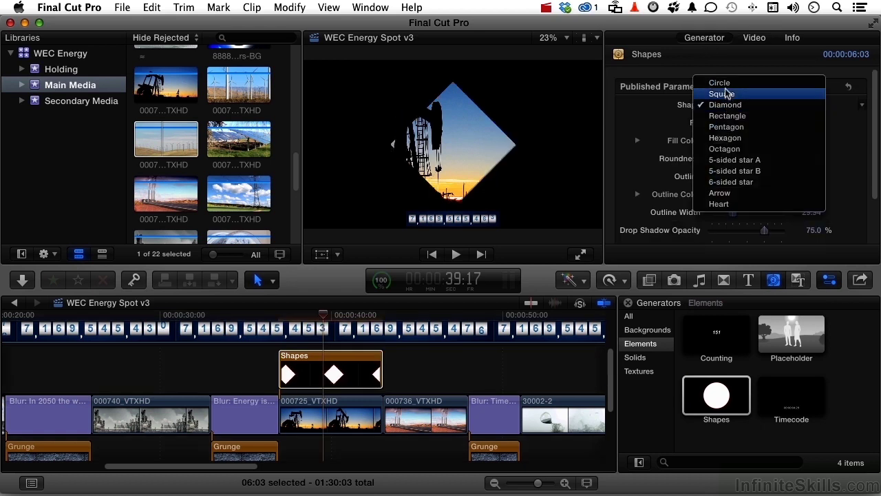
{"action": "left_click", "coordinate": [723, 81]}
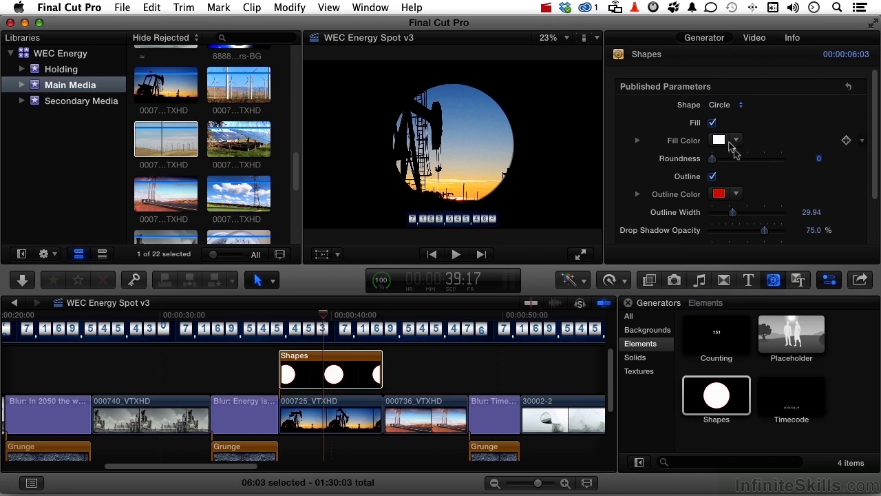
Increase the circle's Outline Width to 66.47
{"action": "scroll", "coordinate": [770, 195], "scroll_direction": "down", "scroll_amount": 1}
{"action": "scroll", "coordinate": [769, 195], "scroll_direction": "down", "scroll_amount": 3}
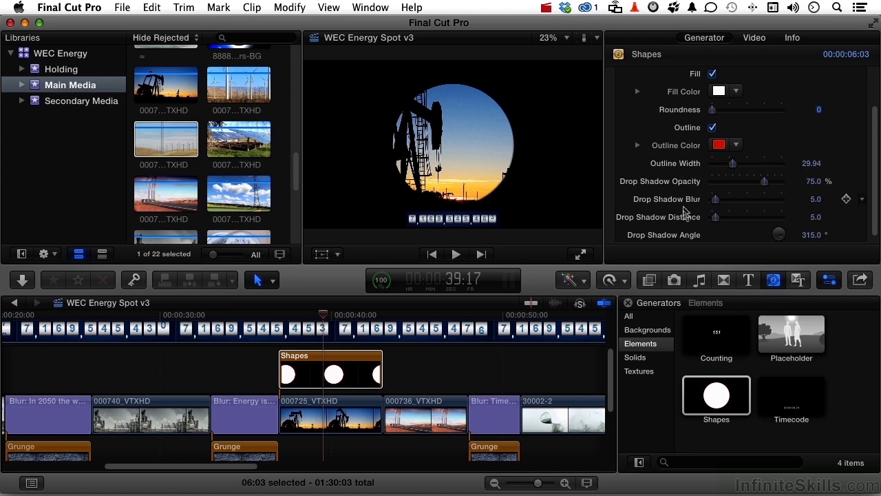
{"action": "scroll", "coordinate": [733, 220], "scroll_direction": "up", "scroll_amount": 3}
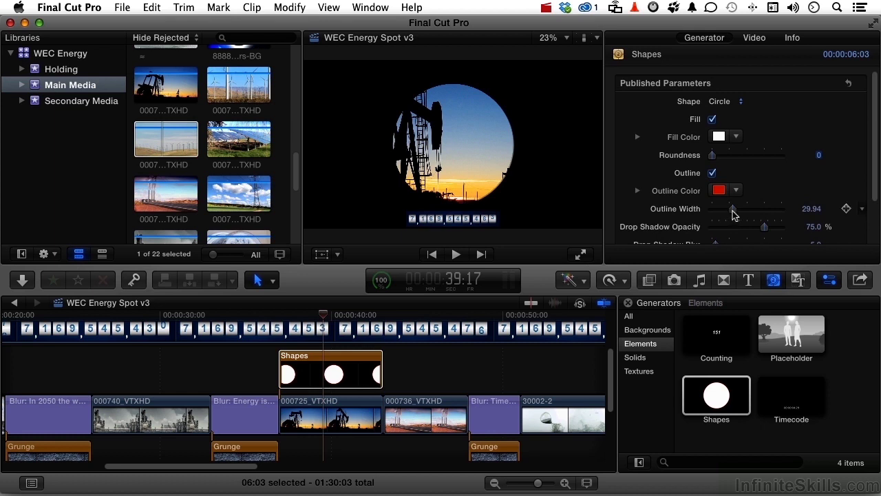
{"action": "left_click_drag", "start_coordinate": [733, 211], "coordinate": [760, 222]}
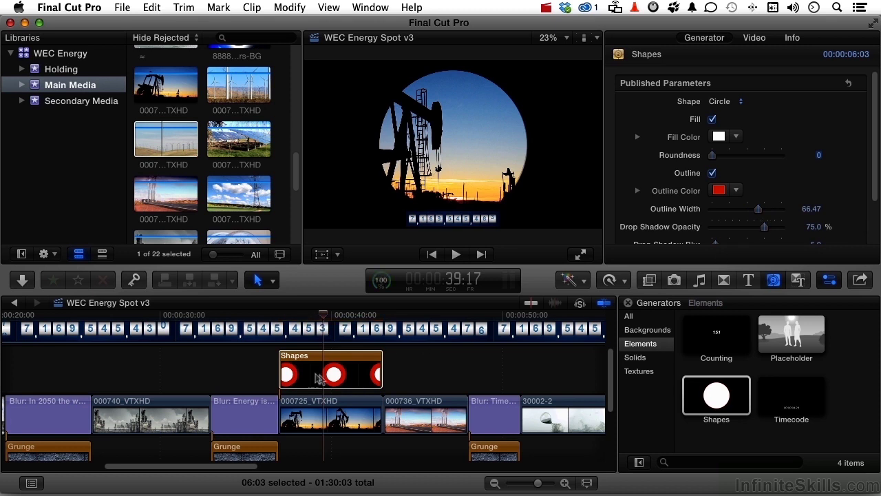
{"action": "left_click", "coordinate": [355, 370]}
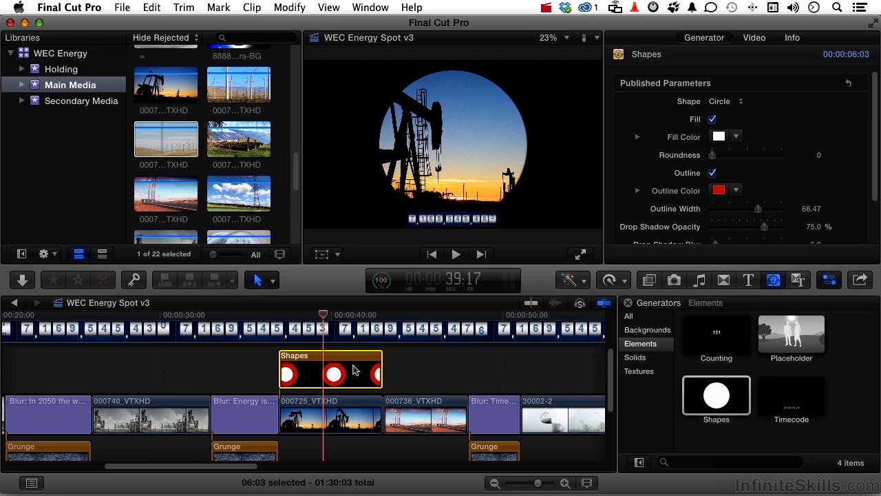
Delete the Shapes clip and add a Counting generator above WorldClock90
{"action": "key", "text": "Delete"}
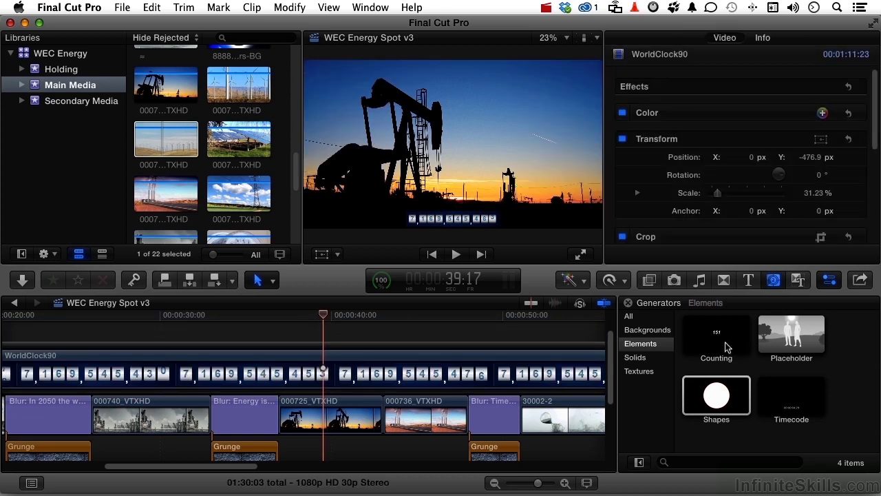
{"action": "left_click_drag", "start_coordinate": [726, 347], "coordinate": [286, 328]}
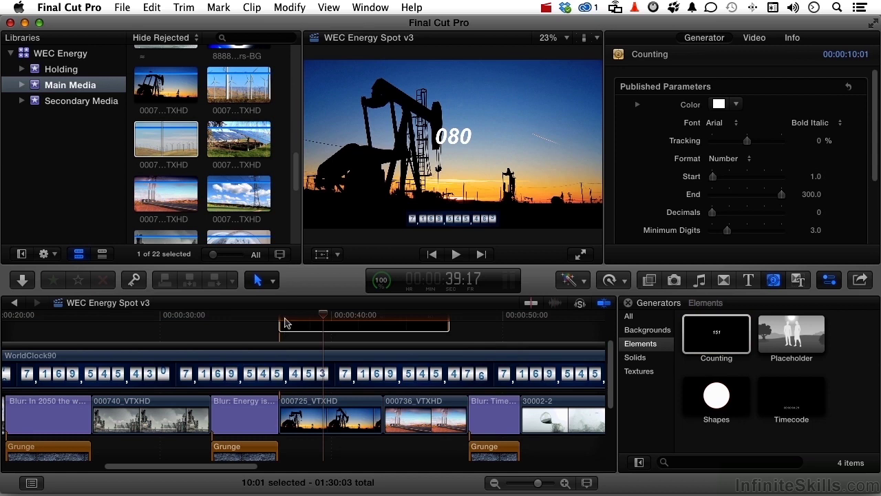
{"action": "left_click", "coordinate": [286, 323]}
Preview the Counting animation, then delete the Counting clip
{"action": "key", "text": "slash"}
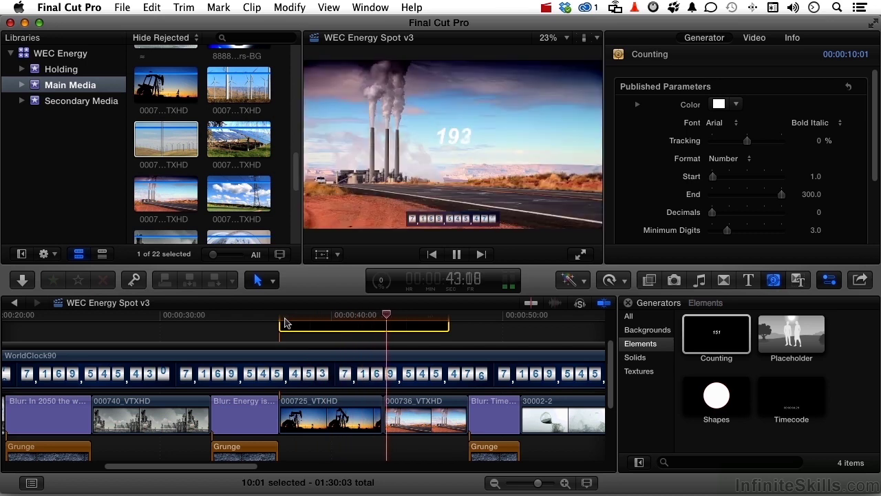
{"action": "key", "text": "space"}
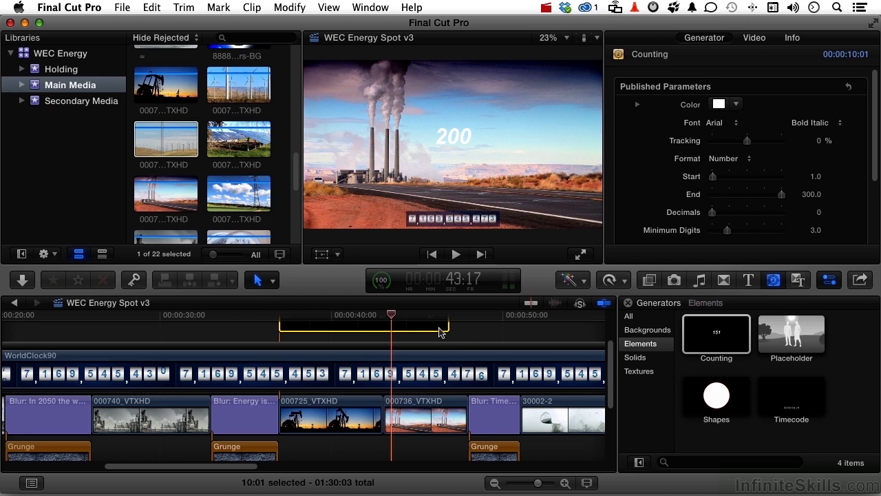
{"action": "key", "text": "Delete"}
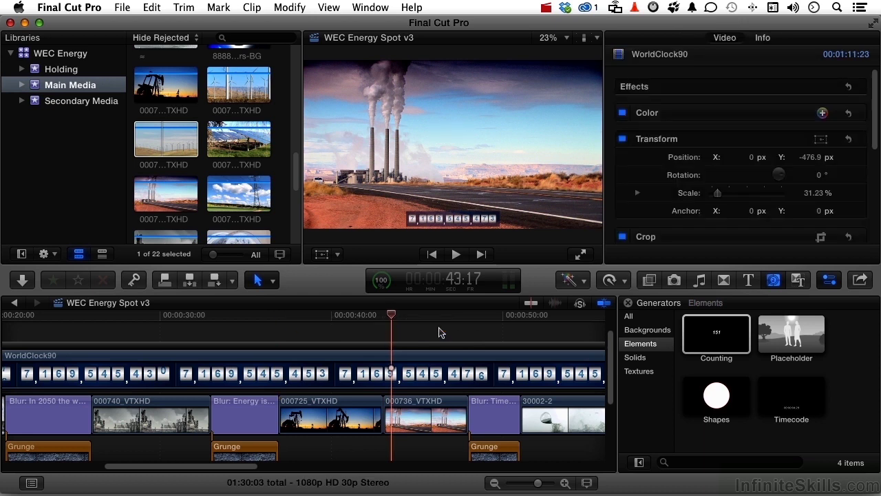